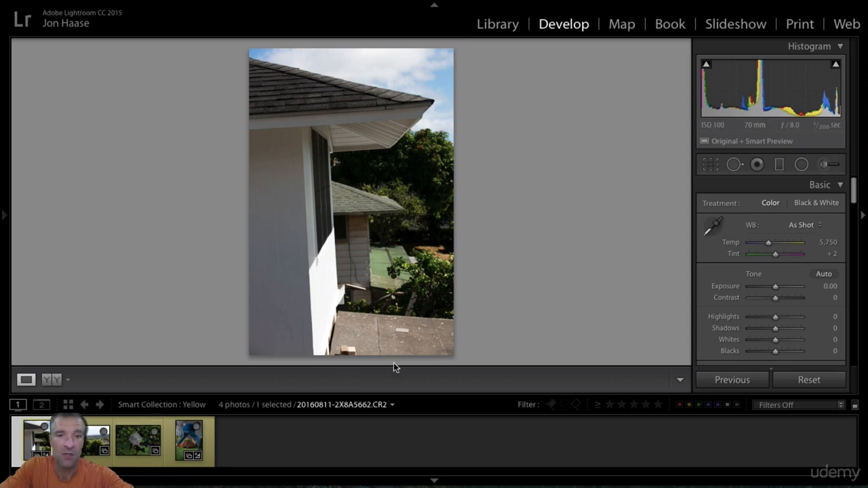
# Open the Crop & Straighten tool, crop in the left side of the house photo, and extend the crop back to the full frame
pyautogui.press('r')
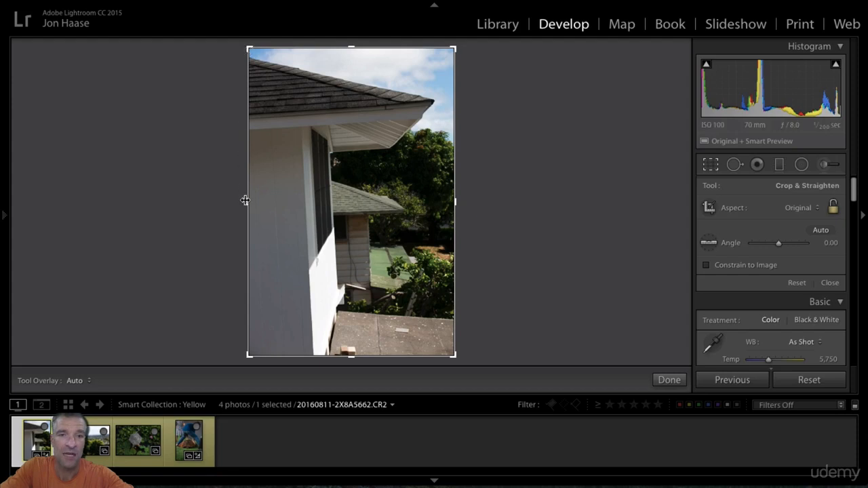
pyautogui.moveTo(244, 200); pyautogui.dragTo(283, 202)
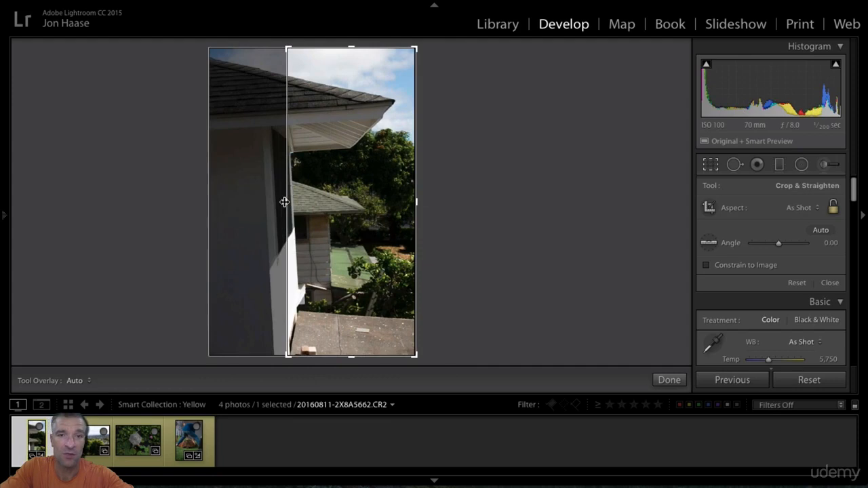
pyautogui.moveTo(287, 47); pyautogui.dragTo(246, 29)
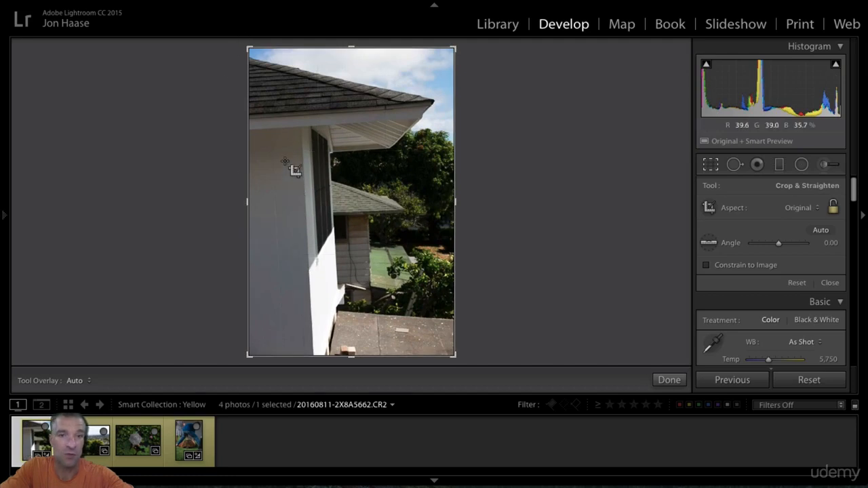
# Try a freehand crop around the middle of the photo with the image repositioned inside it, and reset the crop
pyautogui.moveTo(285, 162); pyautogui.dragTo(420, 286)
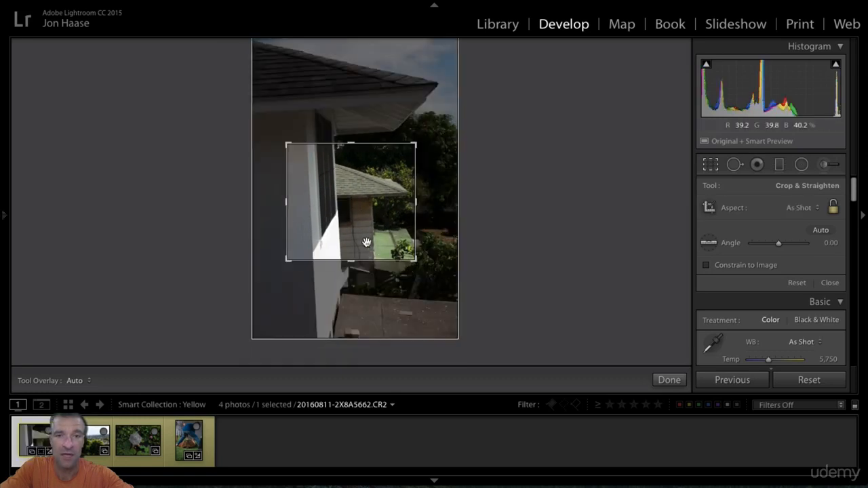
pyautogui.moveTo(362, 209); pyautogui.dragTo(381, 274)
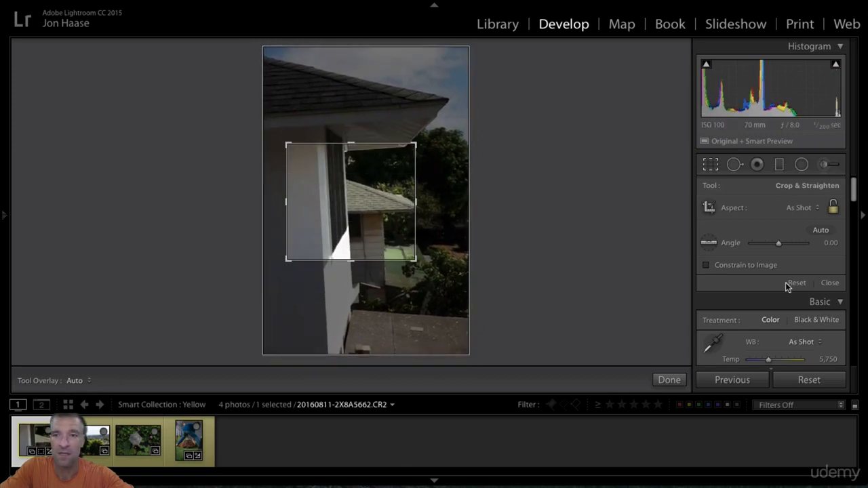
pyautogui.click(796, 284)
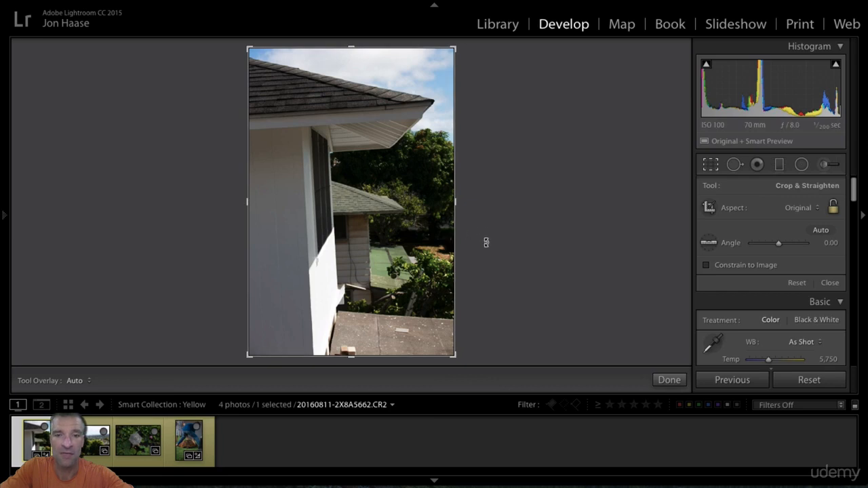
# Rotate the photo clockwise to an angle of about 3.13 by turning it from outside the crop frame
pyautogui.moveTo(486, 243)
pyautogui.mouseDown()
pyautogui.moveTo(488, 229)
pyautogui.moveTo(482, 254)
pyautogui.moveTo(491, 228)
pyautogui.moveTo(488, 252)
pyautogui.mouseUp()
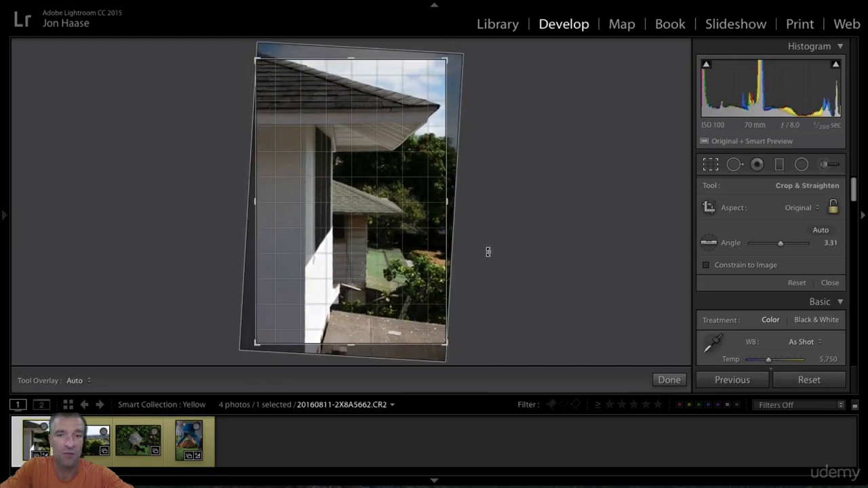
pyautogui.moveTo(488, 251); pyautogui.dragTo(488, 251)
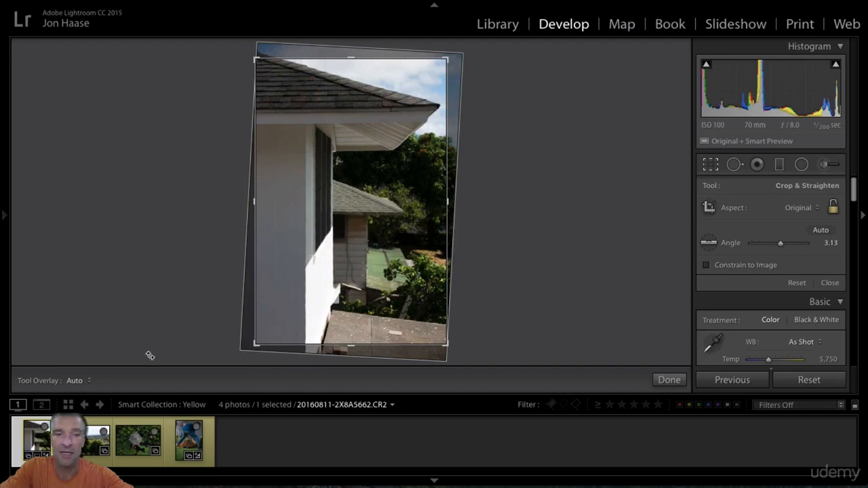
# Set the crop tool overlay to Always and rotate the photo slightly to an angle of about 2.57
pyautogui.click(86, 381)
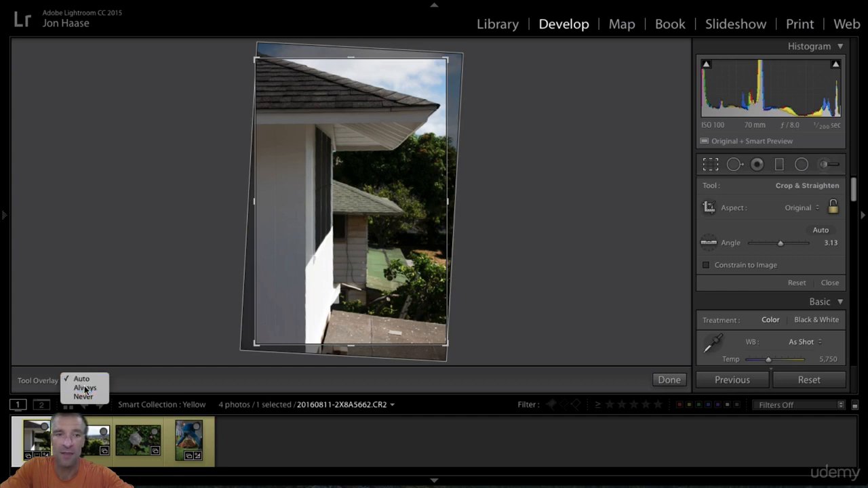
pyautogui.click(84, 388)
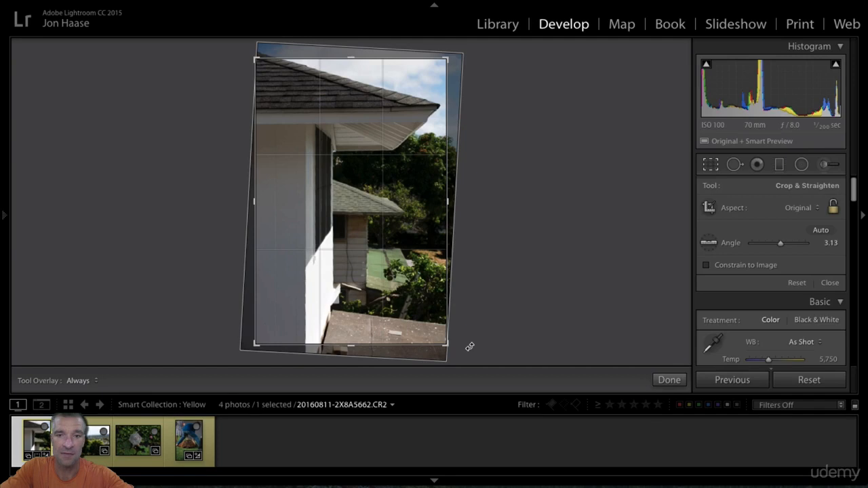
pyautogui.moveTo(467, 346)
pyautogui.mouseDown()
pyautogui.moveTo(477, 327)
pyautogui.moveTo(469, 345)
pyautogui.mouseUp()
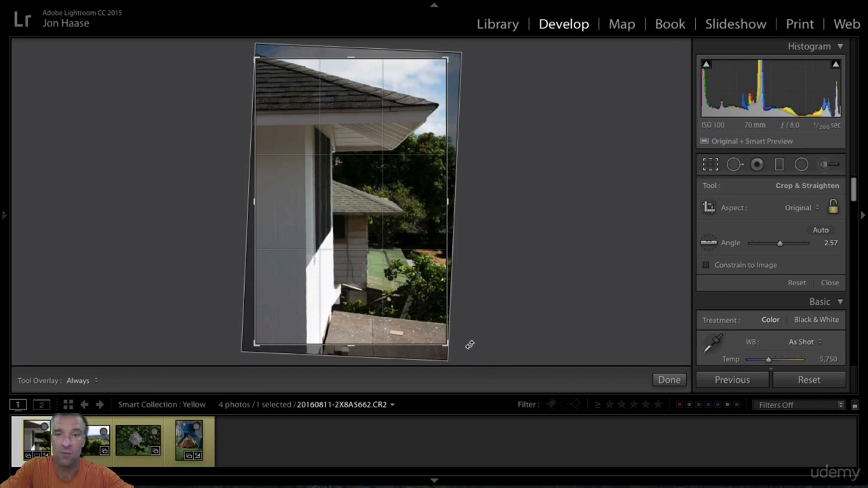
# Set the crop tool overlay to Never and rotate the photo counterclockwise to an angle of about -1.83
pyautogui.click(86, 381)
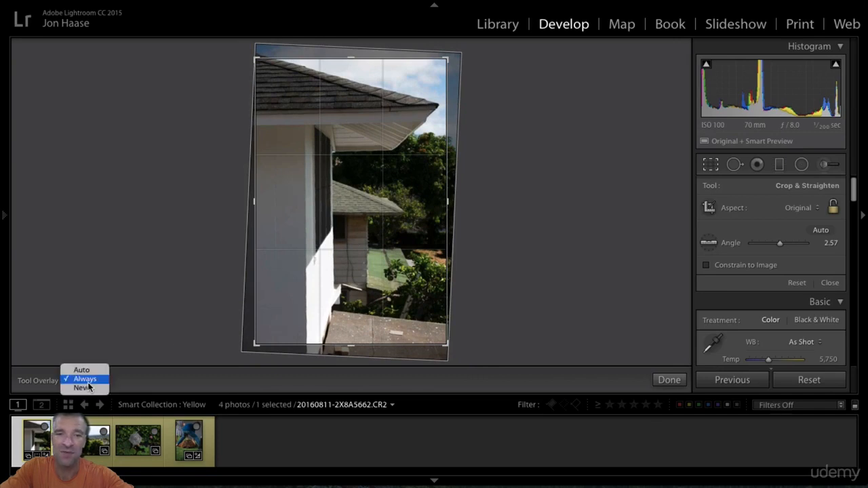
pyautogui.click(86, 390)
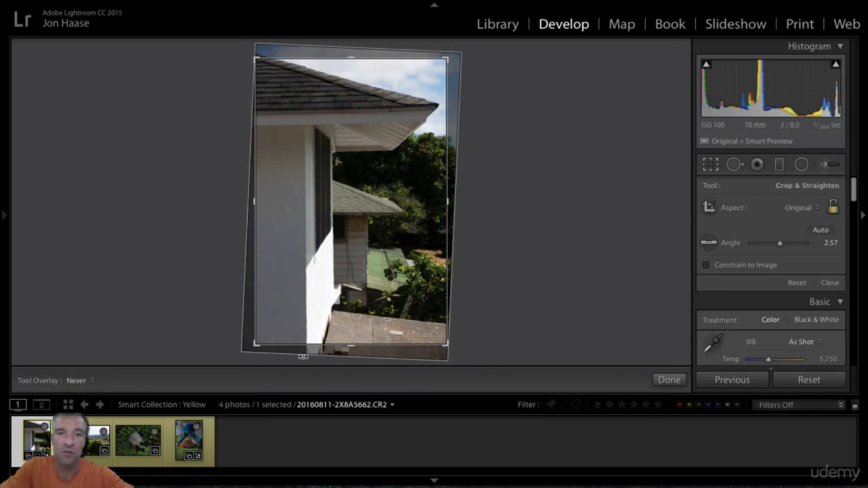
pyautogui.moveTo(458, 344)
pyautogui.mouseDown()
pyautogui.moveTo(465, 324)
pyautogui.moveTo(455, 355)
pyautogui.moveTo(465, 333)
pyautogui.mouseUp()
# Set the tool overlay back to Auto, try rotating the photo to an angle of about 2.00, and reset the crop
pyautogui.click(85, 381)
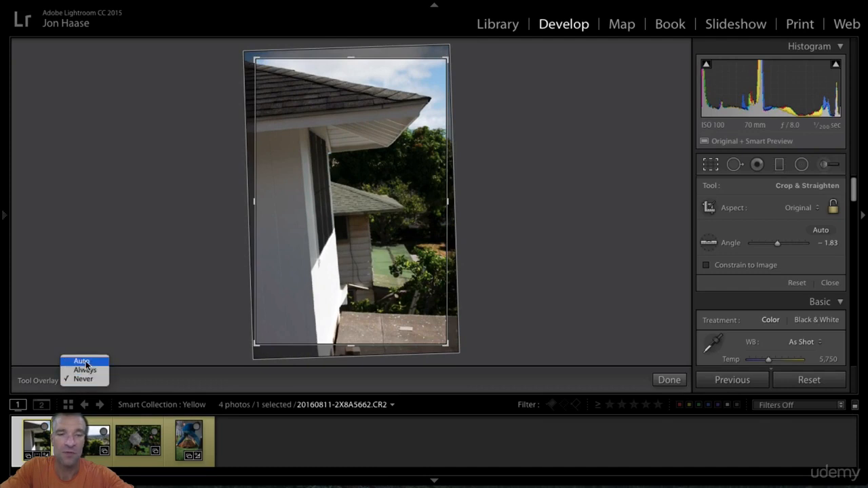
pyautogui.click(85, 363)
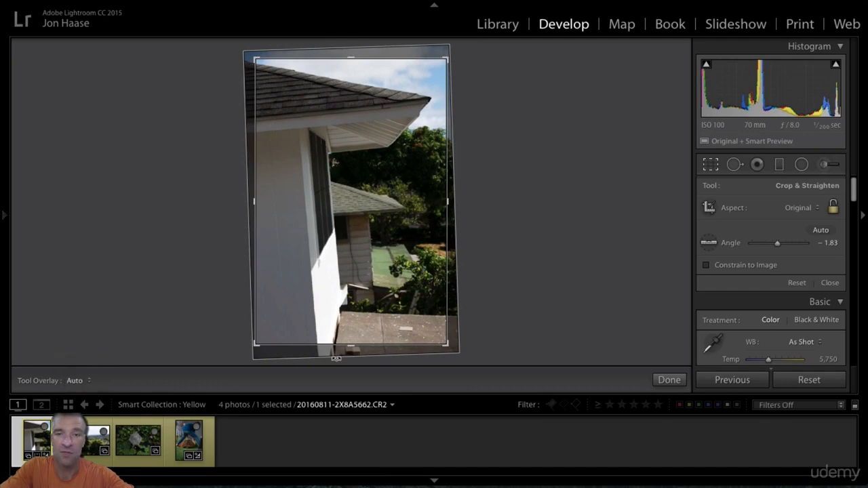
pyautogui.moveTo(472, 350); pyautogui.dragTo(468, 372)
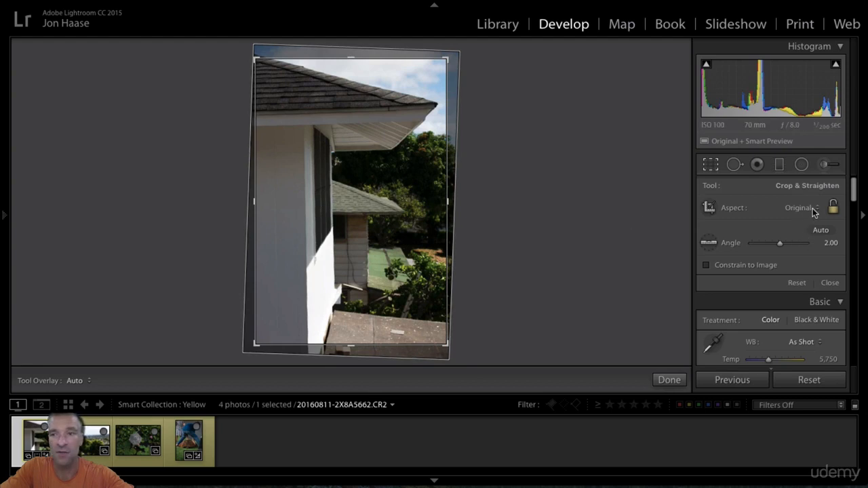
pyautogui.click(797, 283)
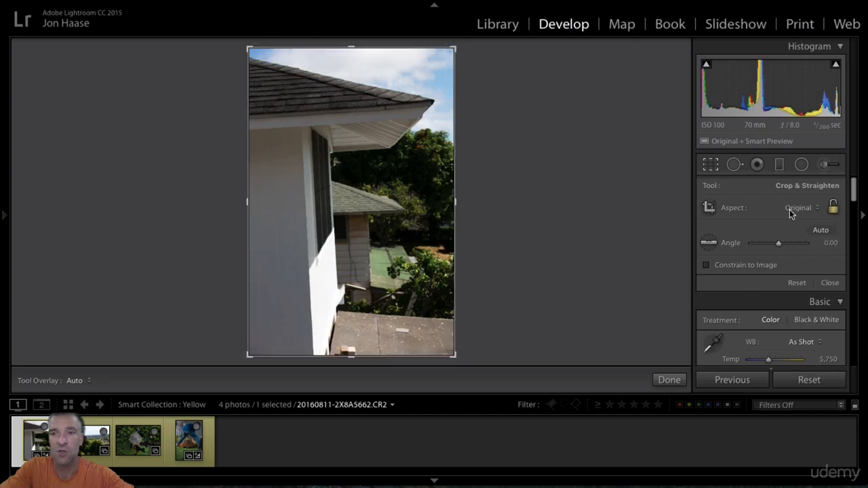
# Try a new crop with the Crop Frame tool from below the roof to the lower shrubs, and reset the crop
pyautogui.click(709, 208)
pyautogui.moveTo(275, 114); pyautogui.dragTo(430, 297)
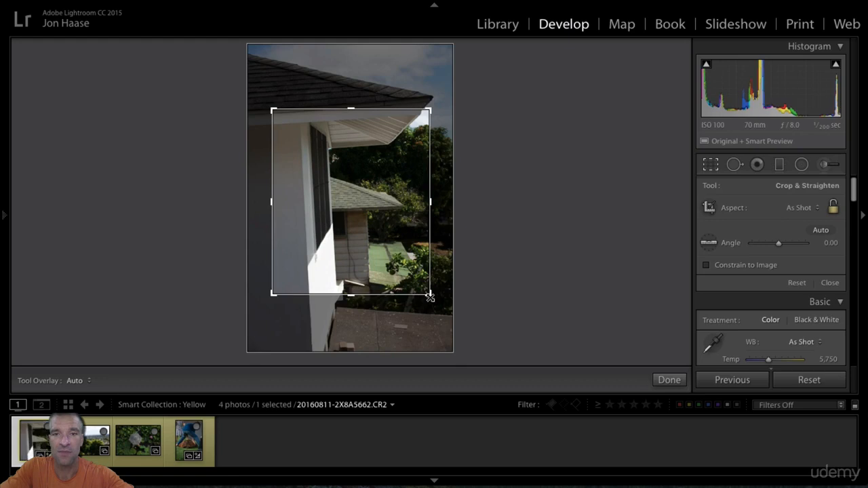
pyautogui.click(791, 284)
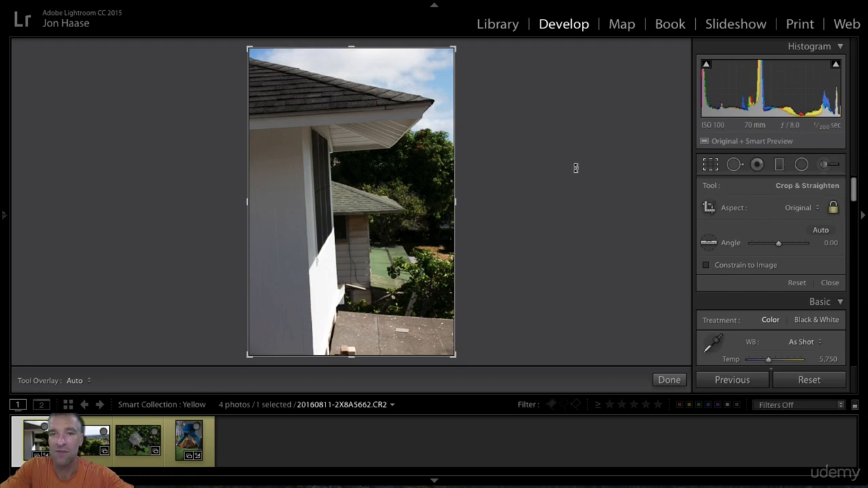
# Try resizing the crop from its upper-right corner with the aspect ratio locked, switching between portrait and landscape orientation, and reset the crop
pyautogui.moveTo(454, 47)
pyautogui.mouseDown()
pyautogui.moveTo(428, 103)
pyautogui.moveTo(447, 139)
pyautogui.moveTo(432, 72)
pyautogui.moveTo(442, 35)
pyautogui.mouseUp()
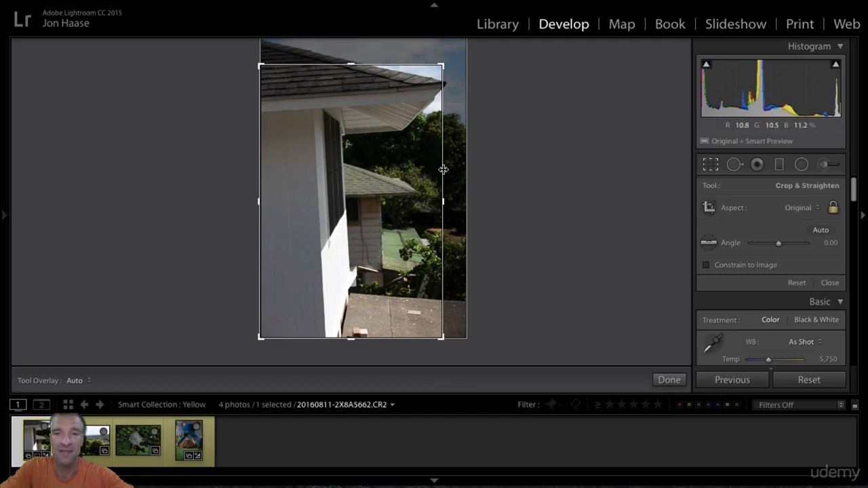
pyautogui.moveTo(441, 70); pyautogui.dragTo(441, 118)
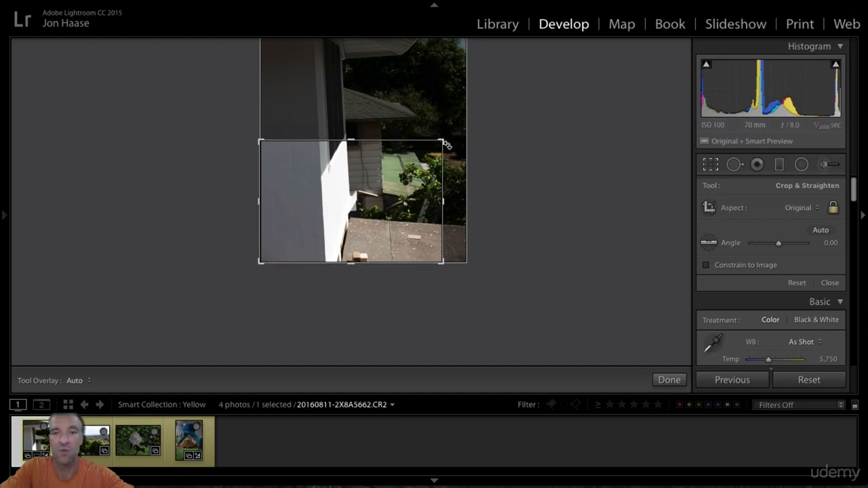
pyautogui.moveTo(447, 145)
pyautogui.mouseDown()
pyautogui.moveTo(436, 97)
pyautogui.moveTo(435, 145)
pyautogui.mouseUp()
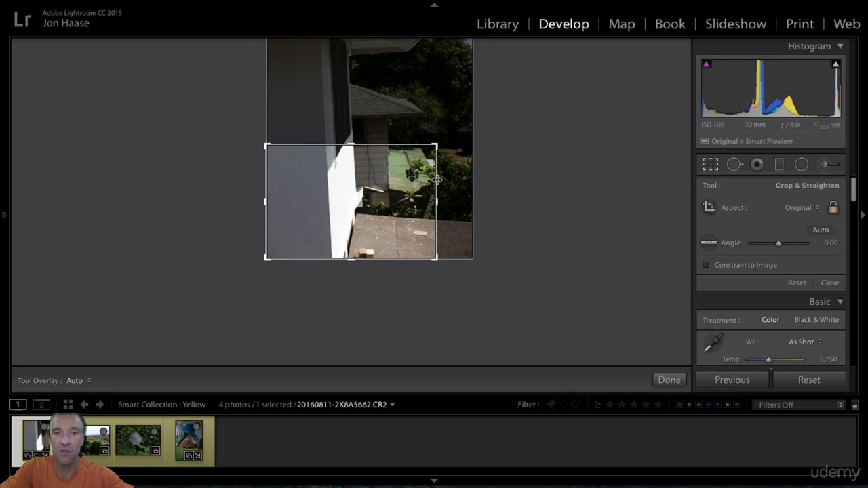
pyautogui.moveTo(431, 106)
pyautogui.mouseDown()
pyautogui.moveTo(430, 148)
pyautogui.moveTo(409, 115)
pyautogui.moveTo(419, 102)
pyautogui.mouseUp()
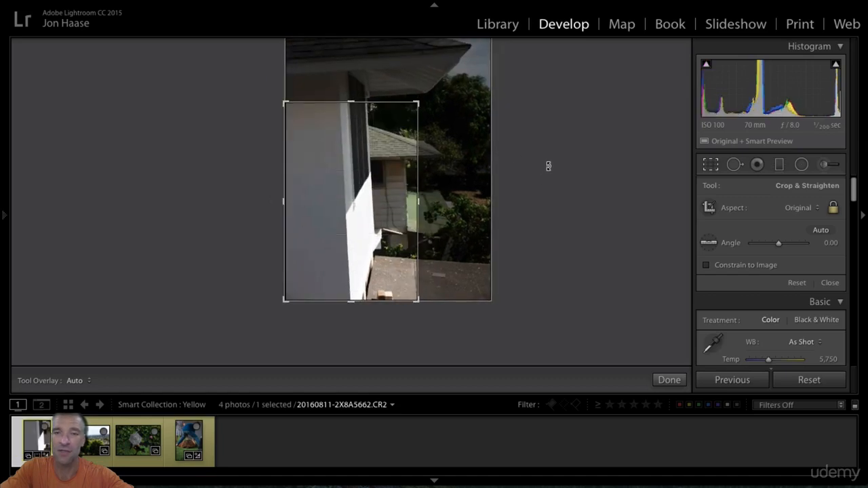
pyautogui.click(797, 283)
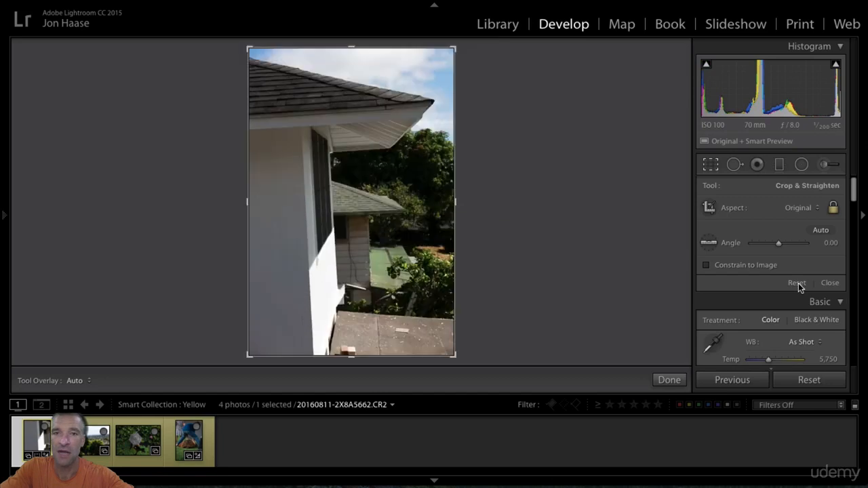
# Set the crop aspect ratio to 1 x 1 and shift the photo slightly within the square frame
pyautogui.click(813, 210)
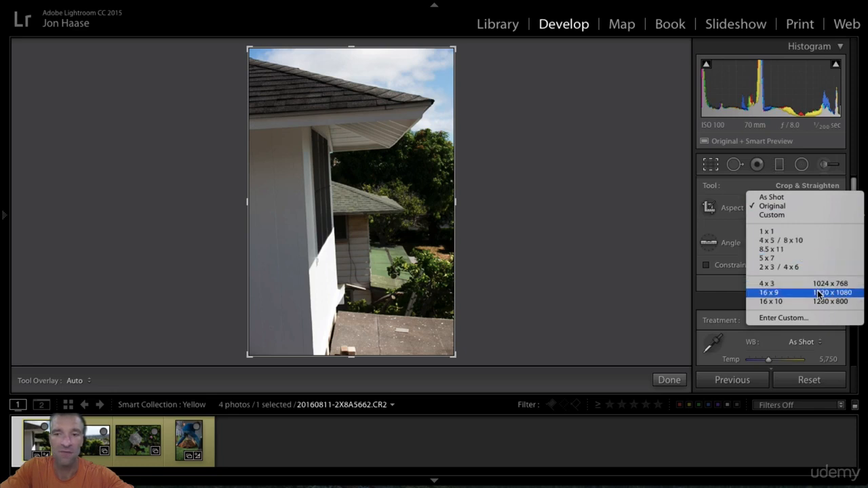
pyautogui.click(795, 235)
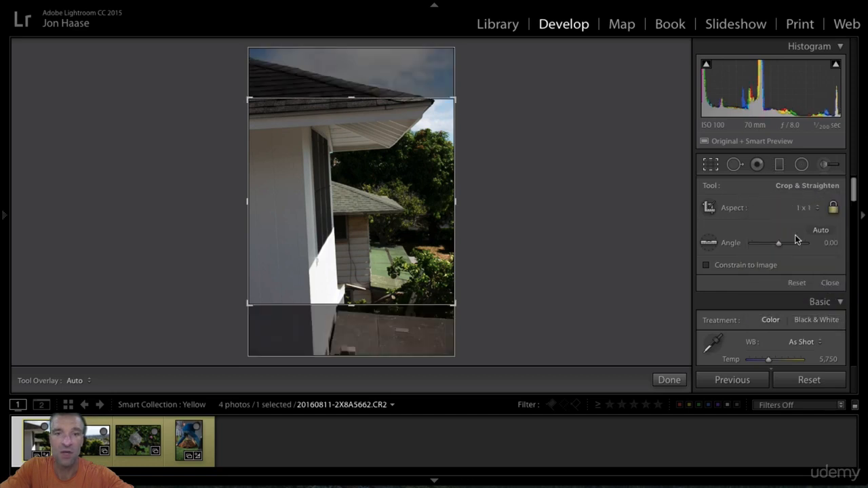
pyautogui.moveTo(365, 205)
pyautogui.mouseDown()
pyautogui.moveTo(366, 170)
pyautogui.moveTo(378, 207)
pyautogui.moveTo(375, 194)
pyautogui.mouseUp()
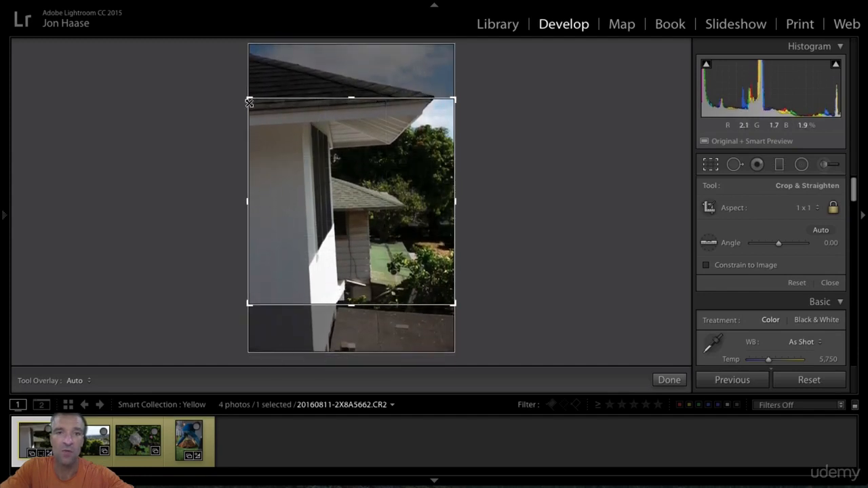
# Resize the square crop and reposition the photo so the frame covers the white wall, eaves and neighbouring house
pyautogui.moveTo(250, 102); pyautogui.dragTo(274, 124)
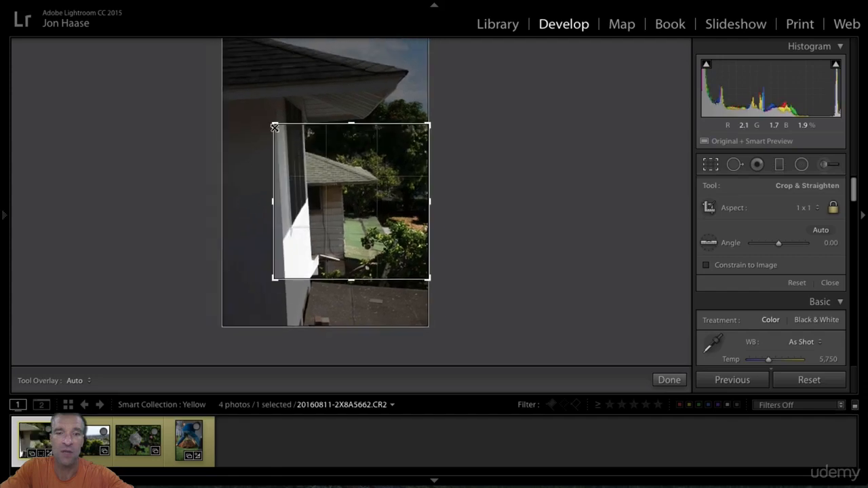
pyautogui.moveTo(325, 169); pyautogui.dragTo(340, 196)
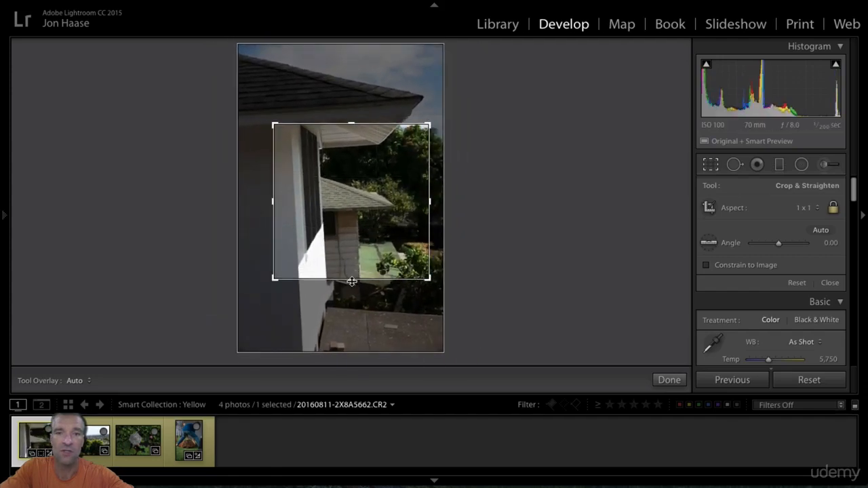
pyautogui.moveTo(350, 282); pyautogui.dragTo(353, 304)
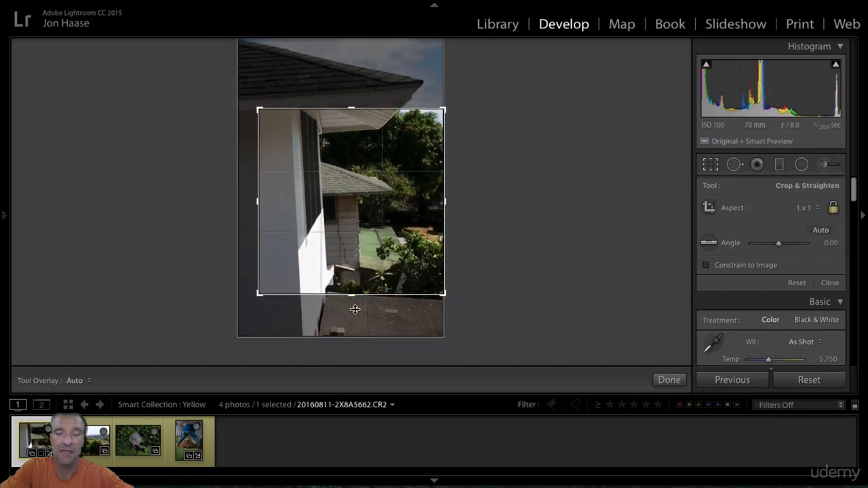
pyautogui.moveTo(363, 243); pyautogui.dragTo(372, 264)
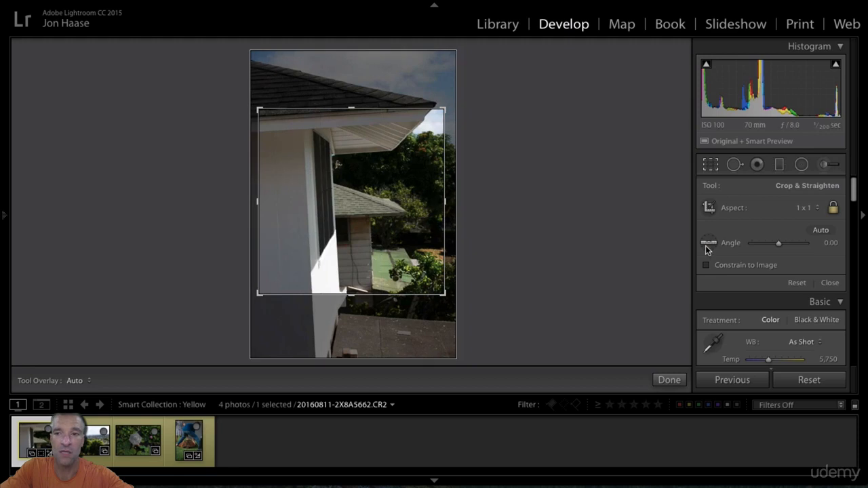
# Set the crop aspect ratio to As Shot and review the other available aspect ratio presets
pyautogui.click(812, 208)
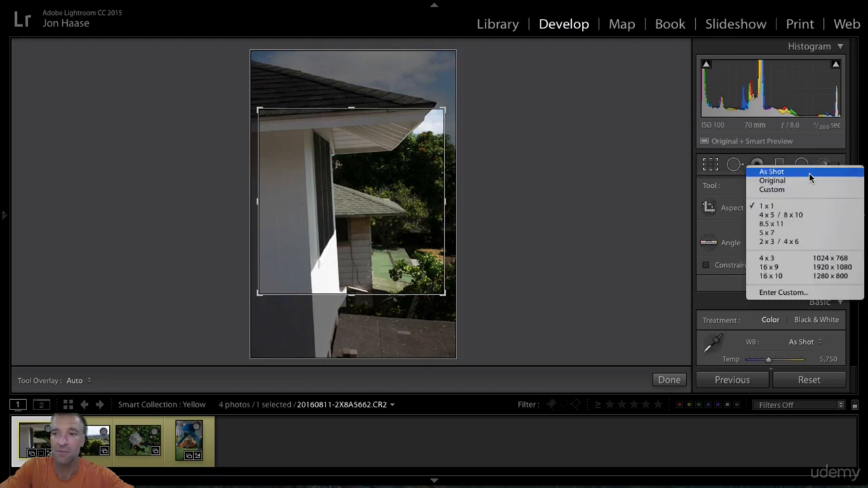
pyautogui.click(810, 173)
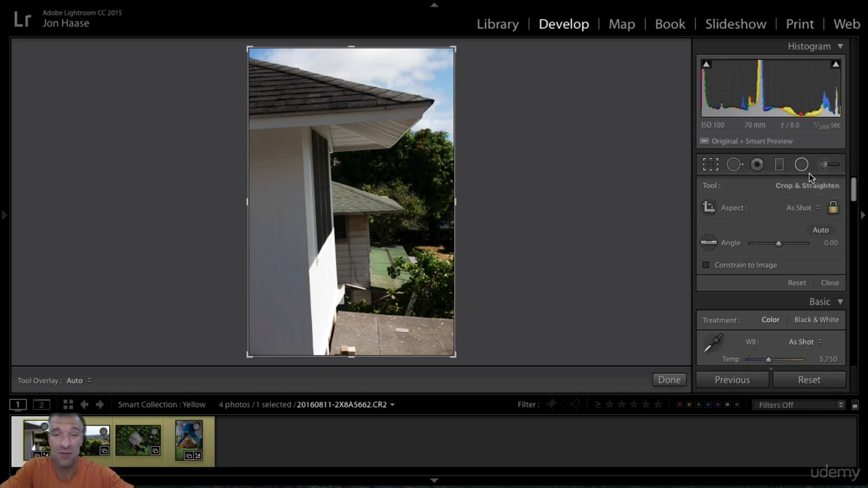
pyautogui.click(804, 207)
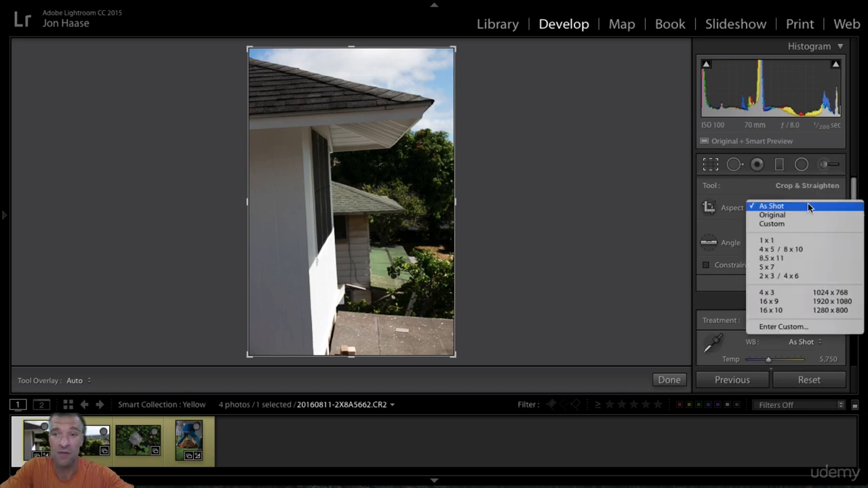
pyautogui.click(743, 183)
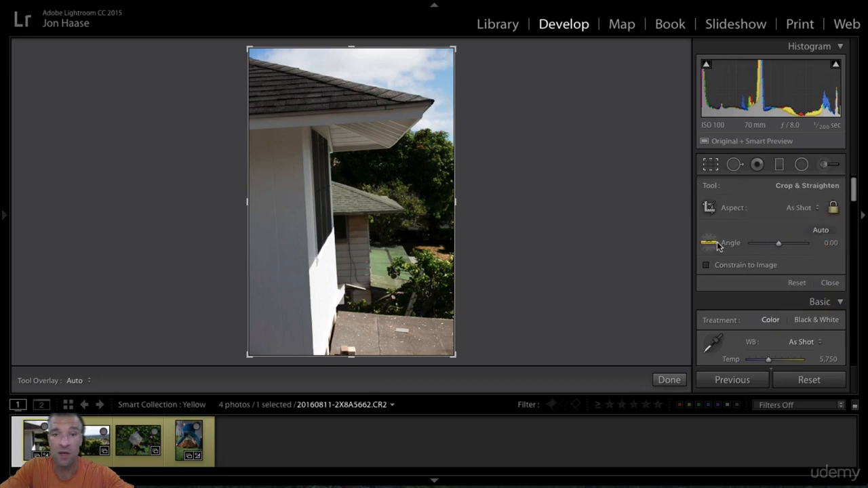
# Try rotating the house photo by 2.94 degrees and straightening it along the white wall's corner edge, resetting the crop after each attempt
pyautogui.moveTo(779, 245)
pyautogui.mouseDown()
pyautogui.moveTo(773, 249)
pyautogui.moveTo(788, 249)
pyautogui.moveTo(781, 254)
pyautogui.mouseUp()
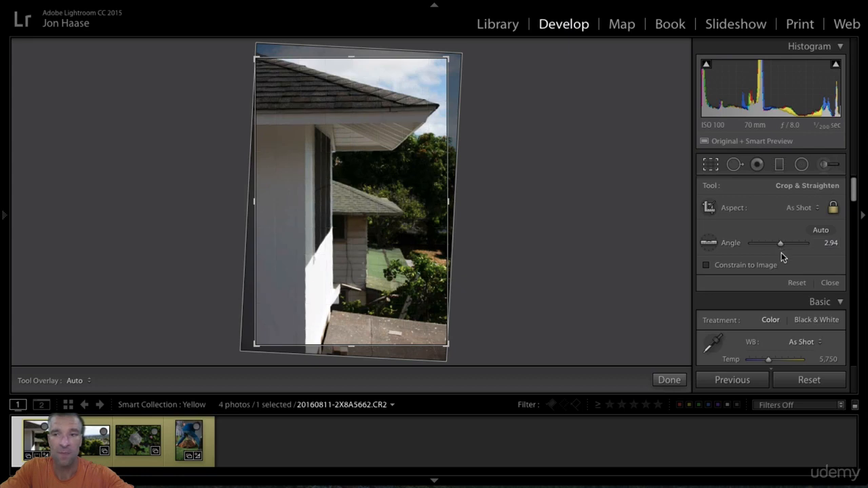
pyautogui.click(798, 284)
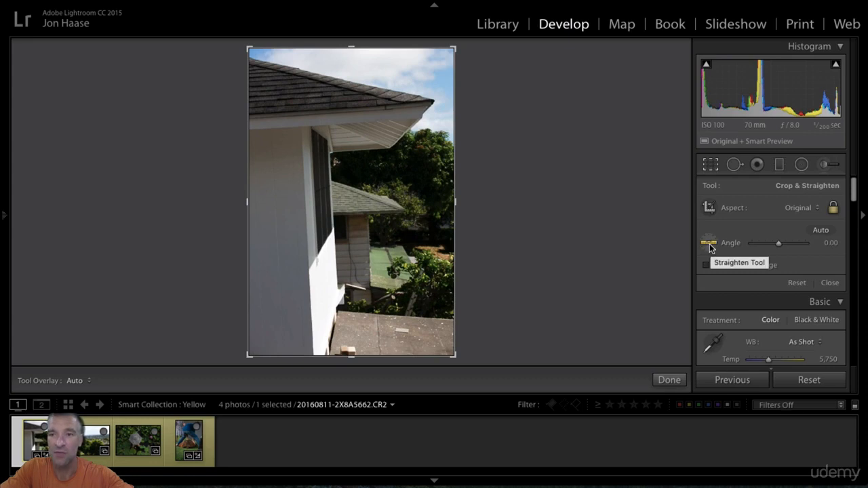
pyautogui.click(710, 246)
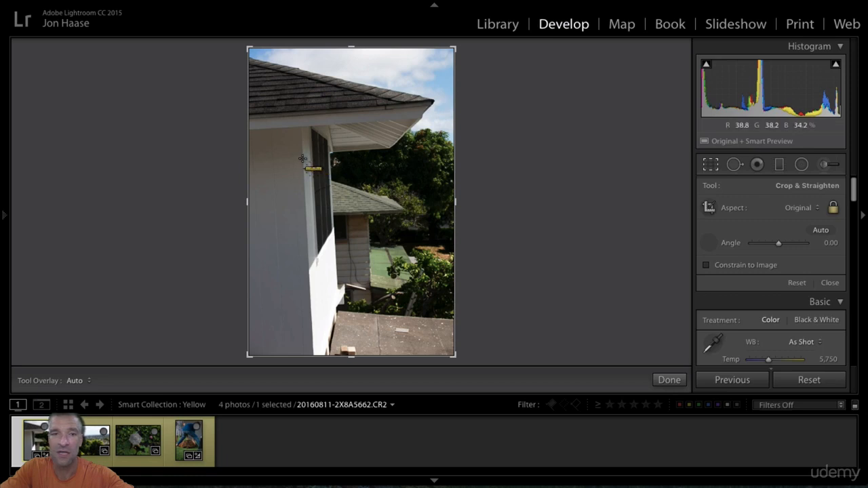
pyautogui.moveTo(302, 157); pyautogui.dragTo(312, 348)
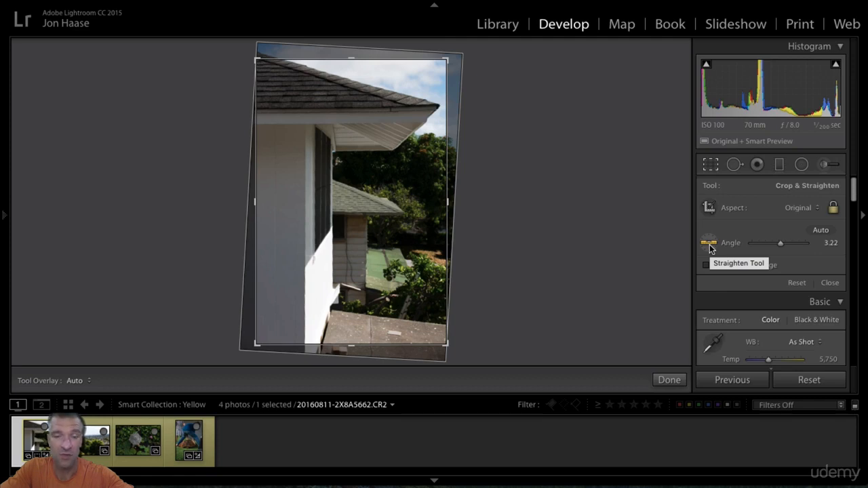
pyautogui.click(797, 283)
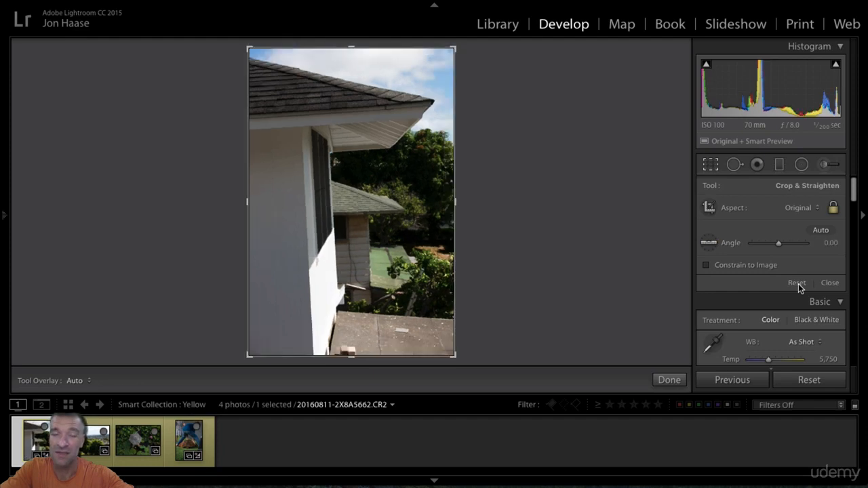
# Try automatic straightening on the house photo, refine it with the Straighten tool along the wall's corner edge, and reset the crop
pyautogui.click(822, 230)
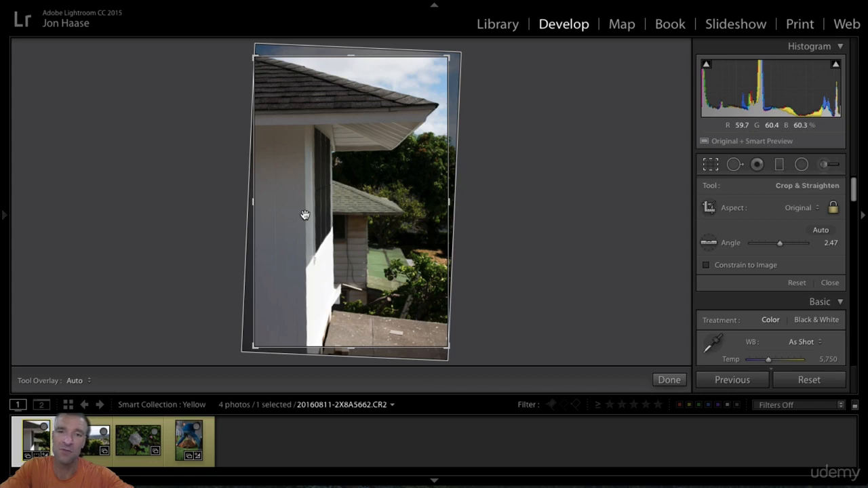
pyautogui.click(709, 243)
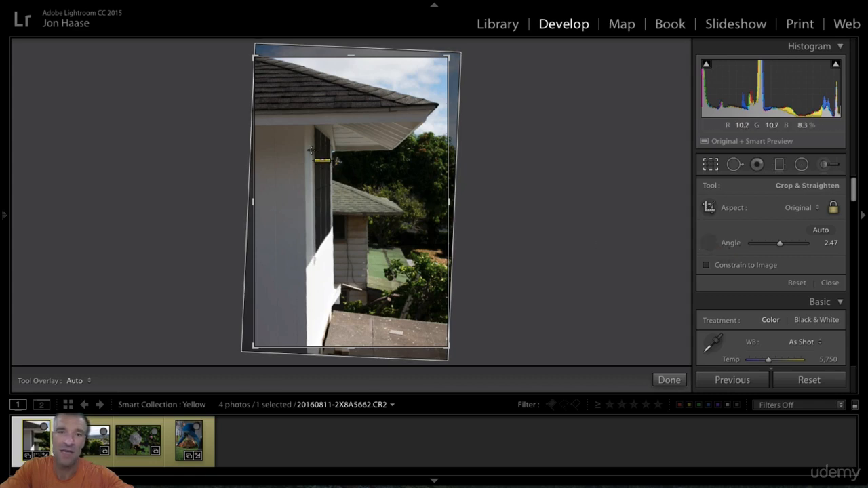
pyautogui.moveTo(304, 145); pyautogui.dragTo(306, 333)
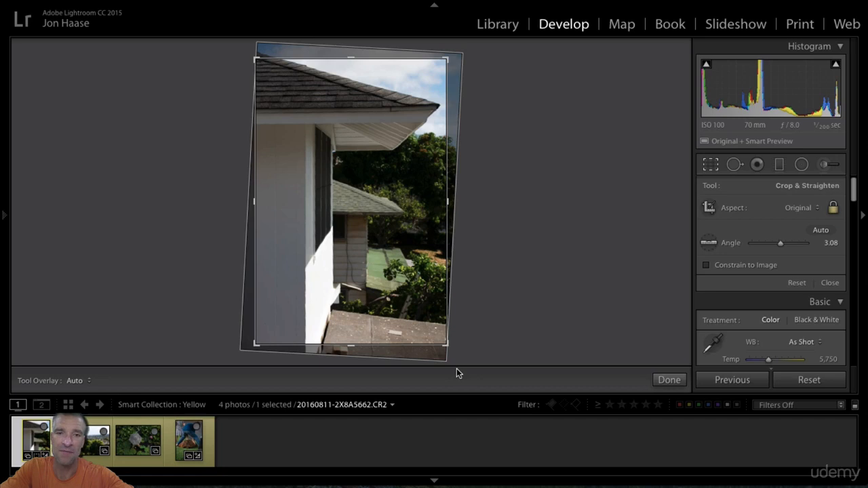
pyautogui.click(797, 285)
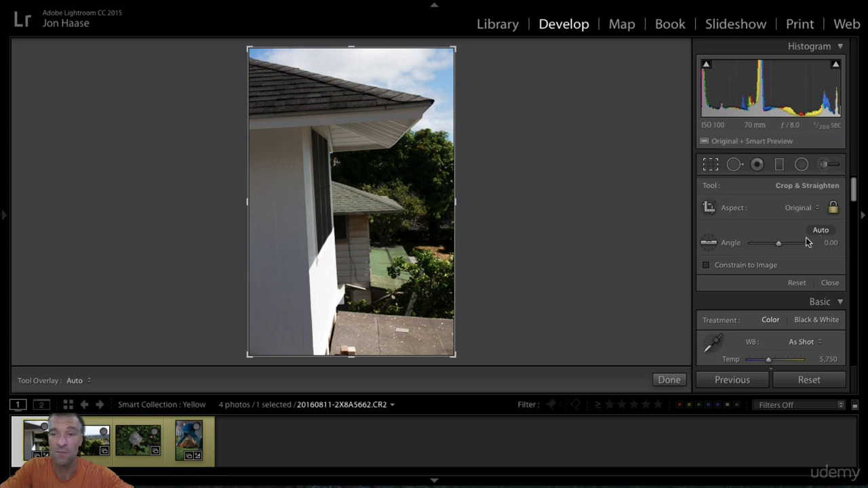
# Try rotating the house photo to -6.03 degrees with Constrain to Image enabled, and reset the crop
pyautogui.click(745, 266)
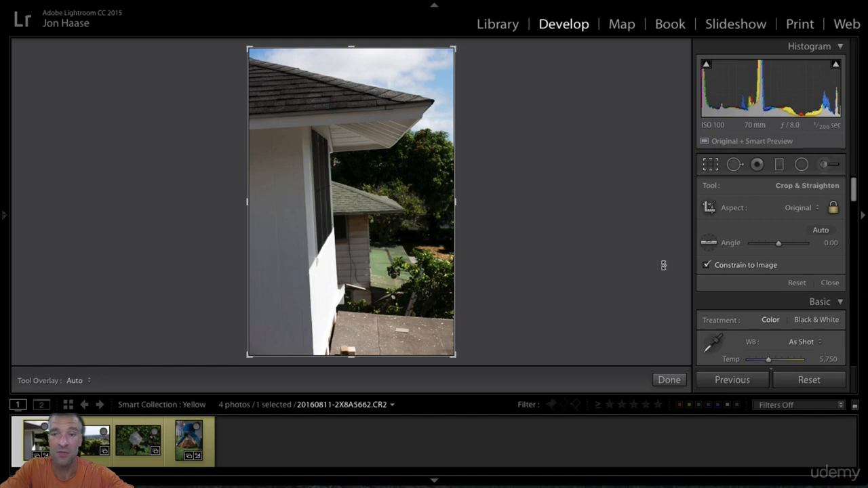
pyautogui.moveTo(536, 328); pyautogui.dragTo(543, 304)
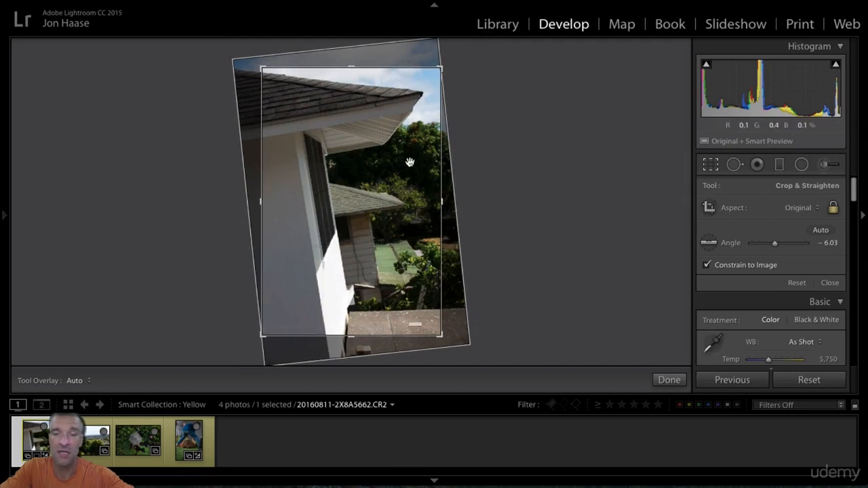
pyautogui.click(708, 265)
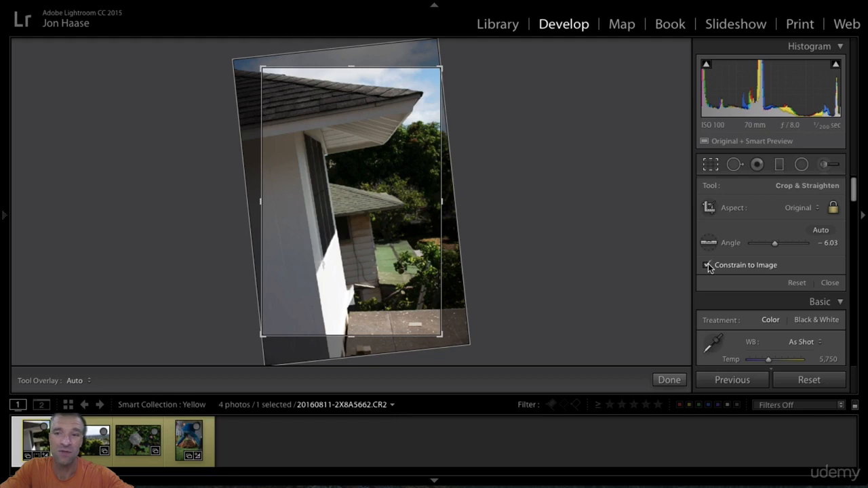
pyautogui.click(796, 283)
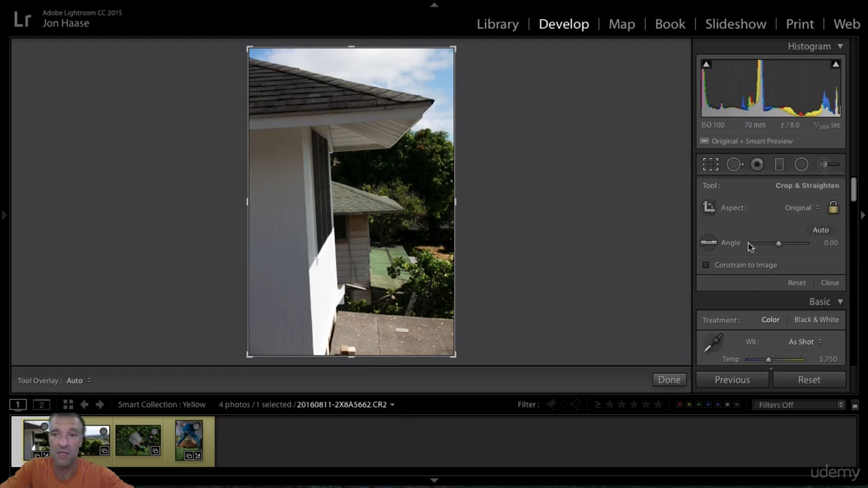
# Straighten the house photo along the full vertical corner of the white wall and apply the crop
pyautogui.click(709, 243)
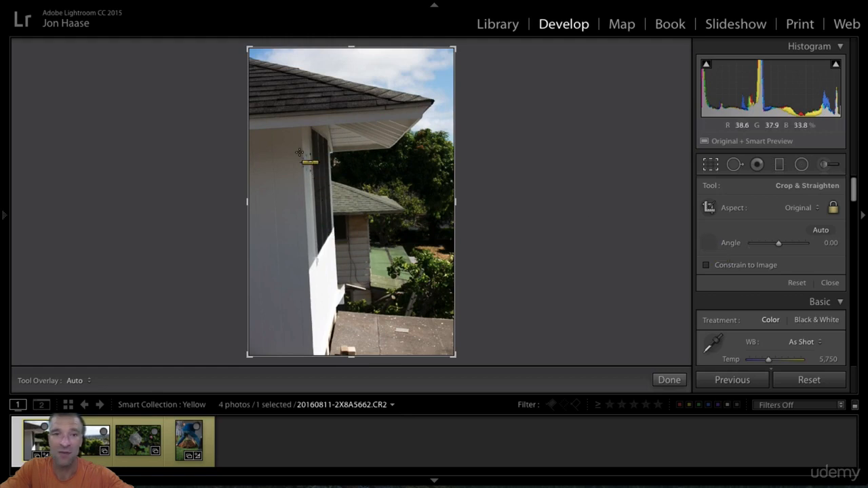
pyautogui.moveTo(302, 146); pyautogui.dragTo(313, 349)
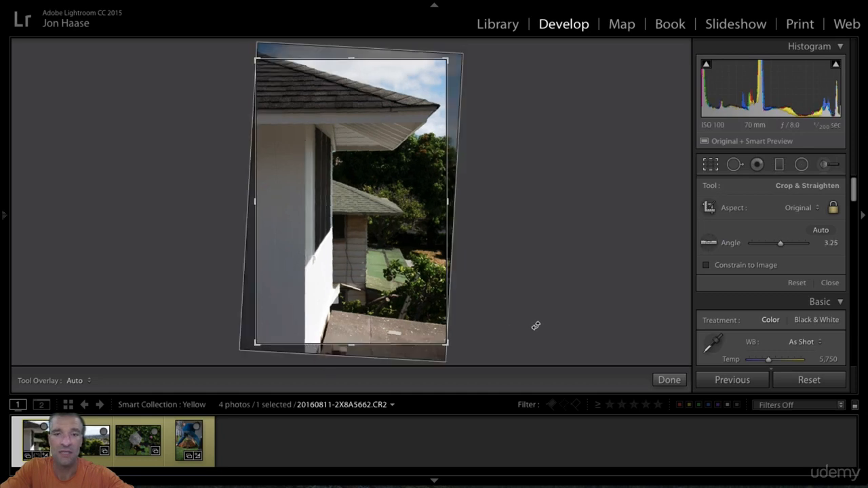
pyautogui.press('Return')
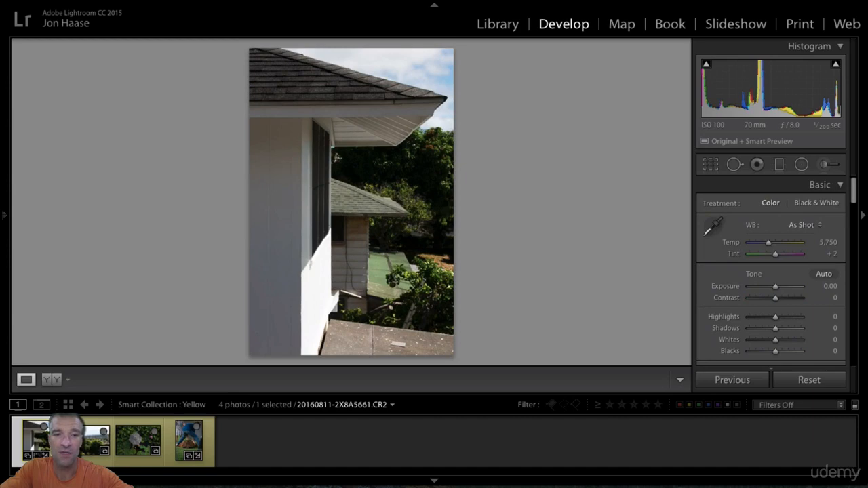
# Open the coastal landscape photo and start Crop & Straighten on it
pyautogui.click(95, 441)
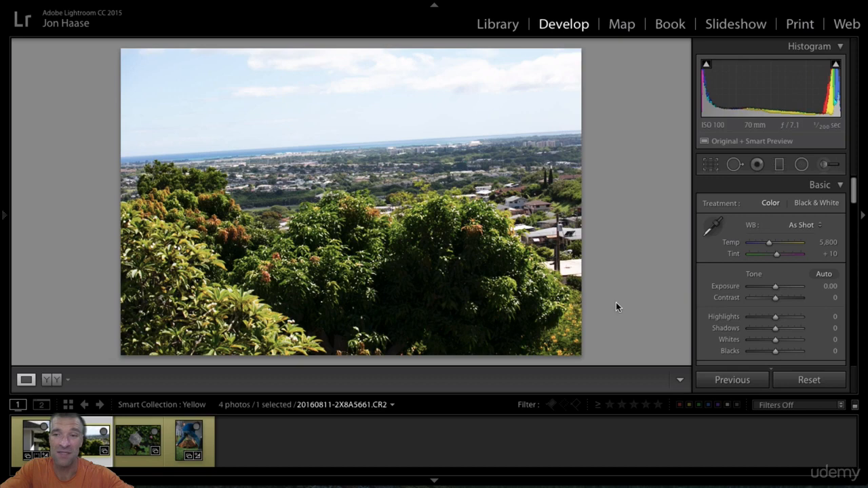
pyautogui.press('r')
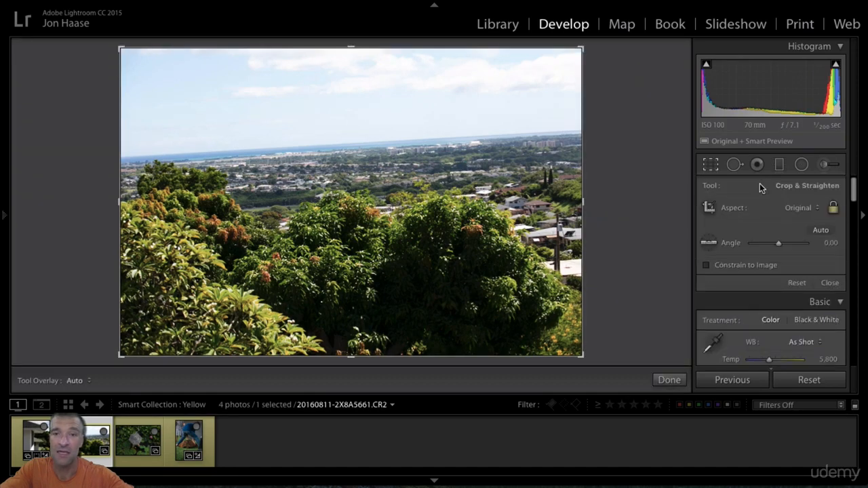
# Try rotating the landscape freehand to 2.76 degrees and straightening it along a short stretch of horizon, resetting the crop after each attempt
pyautogui.moveTo(608, 362); pyautogui.dragTo(601, 379)
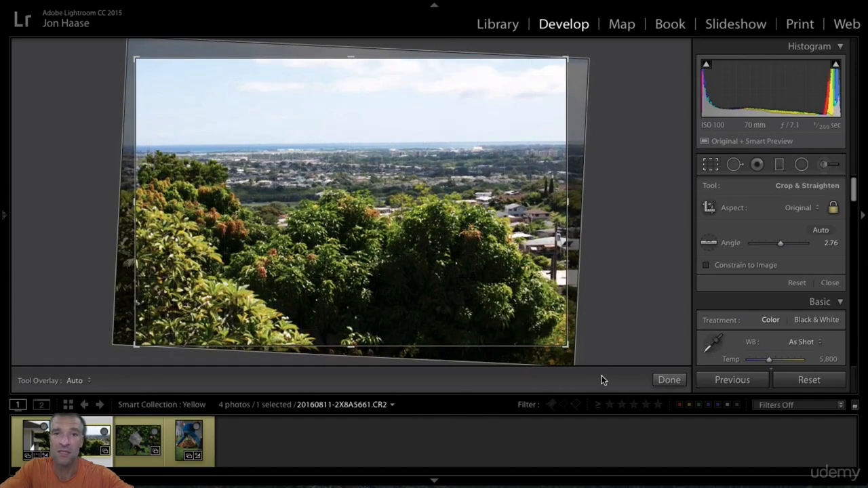
pyautogui.click(798, 284)
pyautogui.click(709, 243)
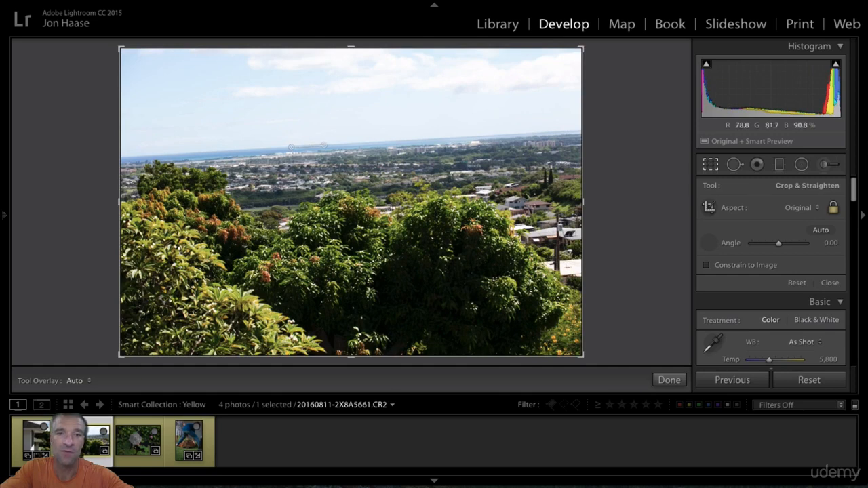
pyautogui.moveTo(324, 145); pyautogui.dragTo(324, 145)
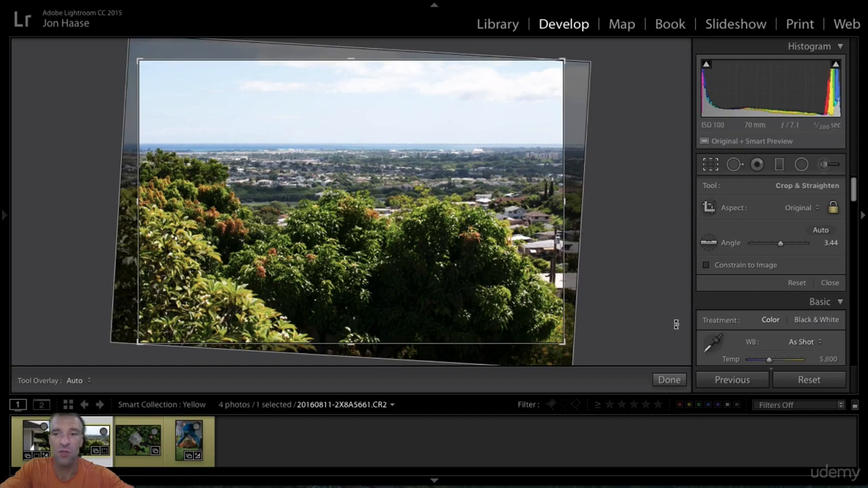
pyautogui.click(795, 288)
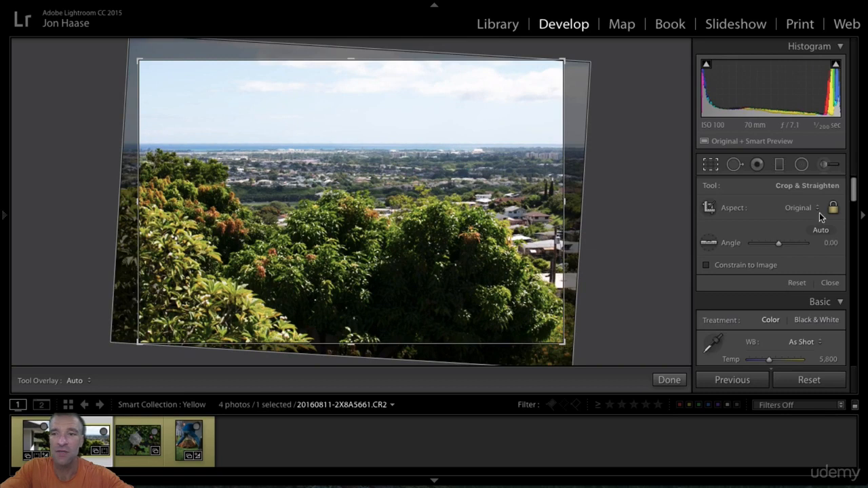
# Try straightening the landscape along the whole width of the ocean horizon, and reset the crop
pyautogui.click(709, 243)
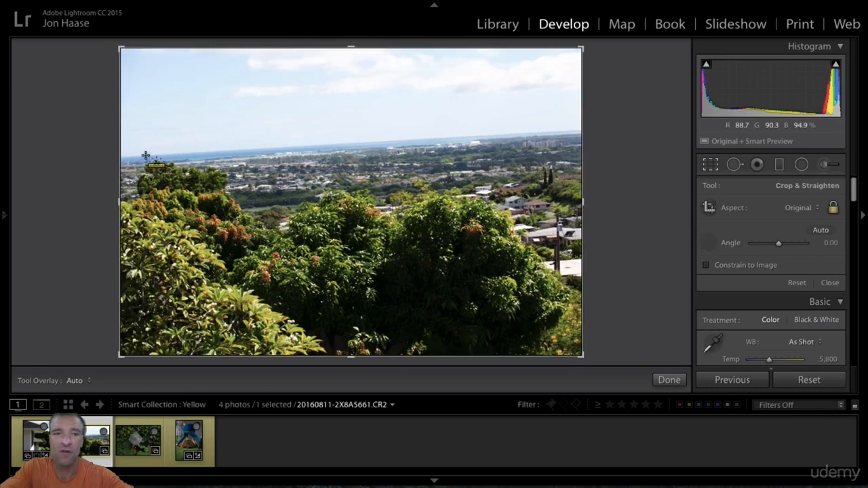
pyautogui.moveTo(124, 156); pyautogui.dragTo(564, 131)
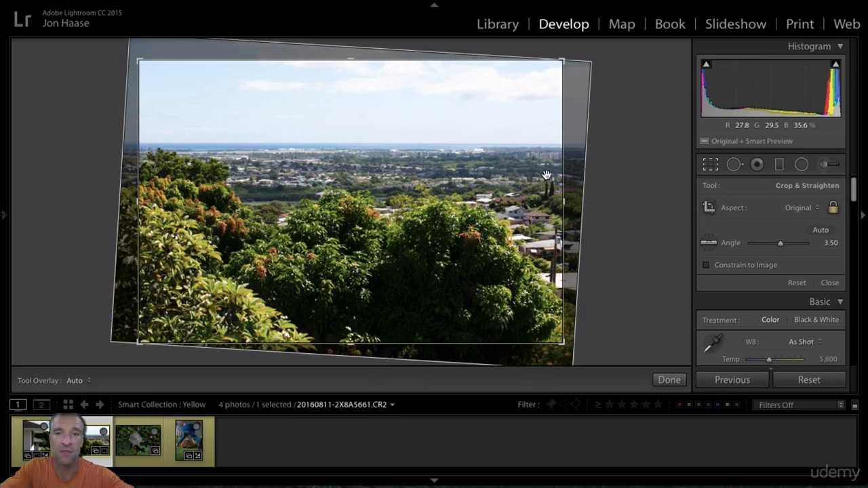
pyautogui.click(798, 283)
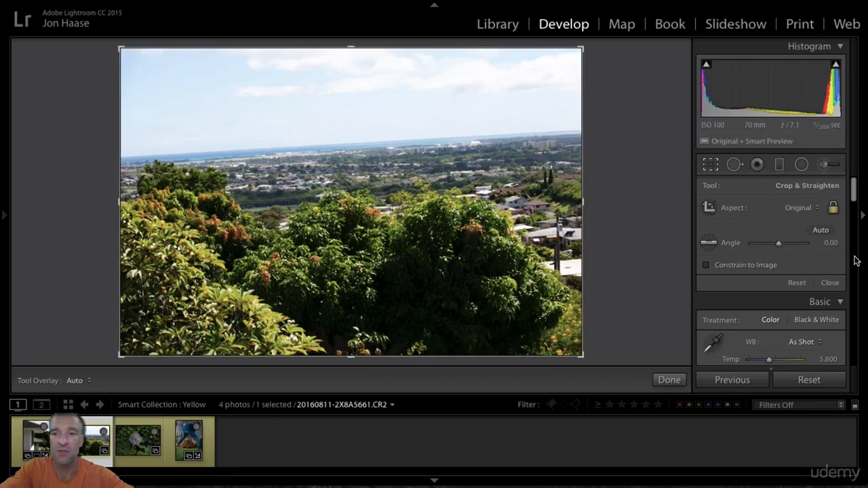
# Straighten the landscape photo automatically and apply the crop
pyautogui.click(823, 230)
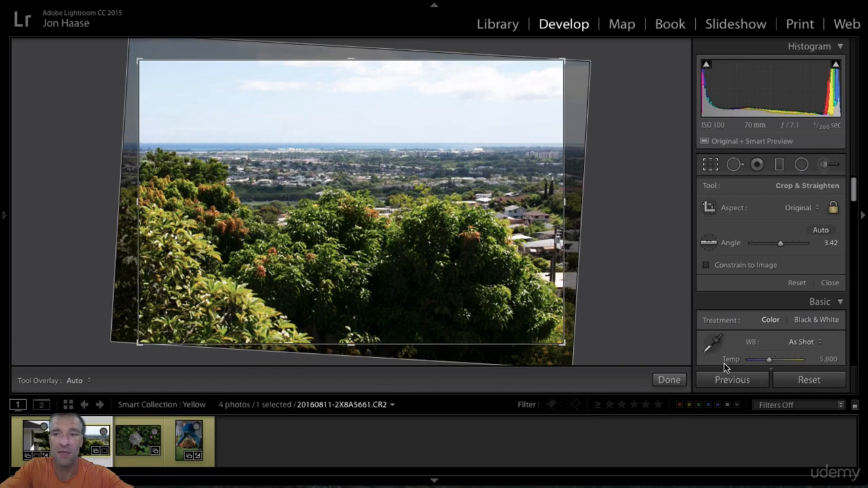
pyautogui.click(669, 380)
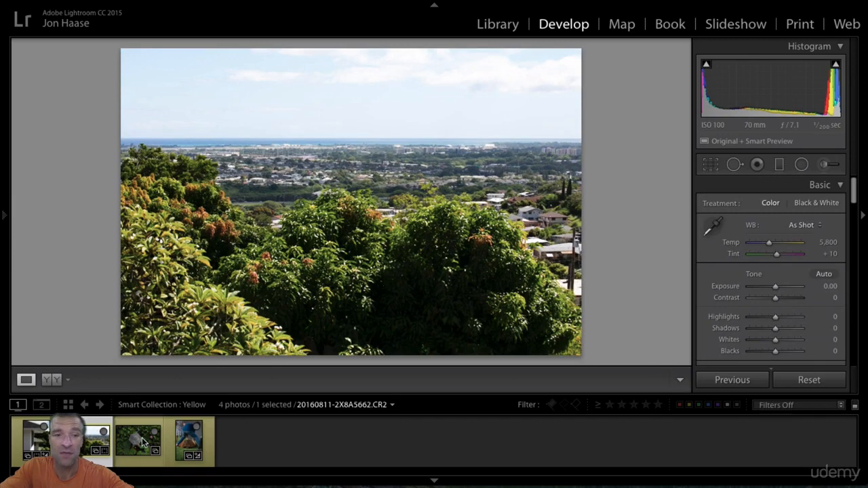
# Open the stone lantern and lily pad photo in Crop & Straighten and set the aspect ratio to 1 x 1
pyautogui.press('Right')
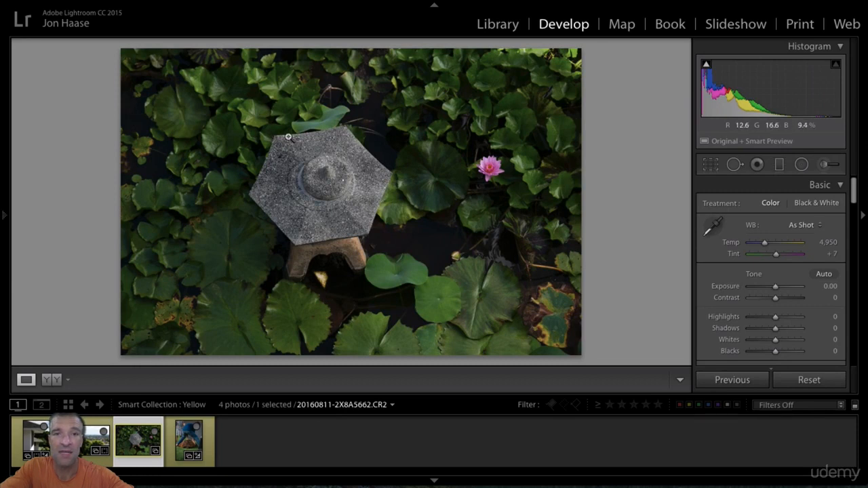
pyautogui.press('r')
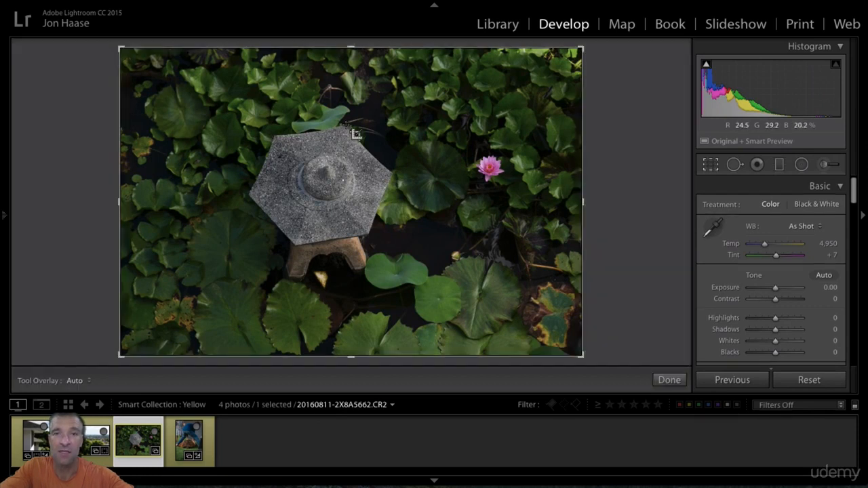
pyautogui.click(808, 208)
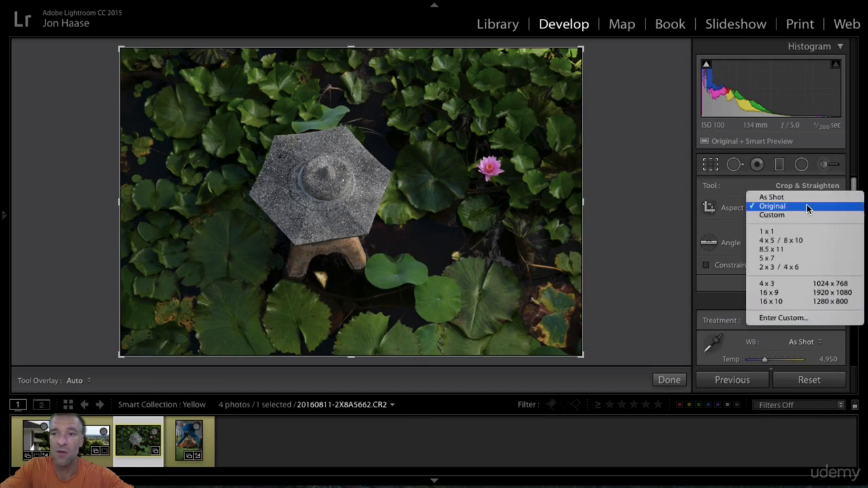
pyautogui.click(803, 233)
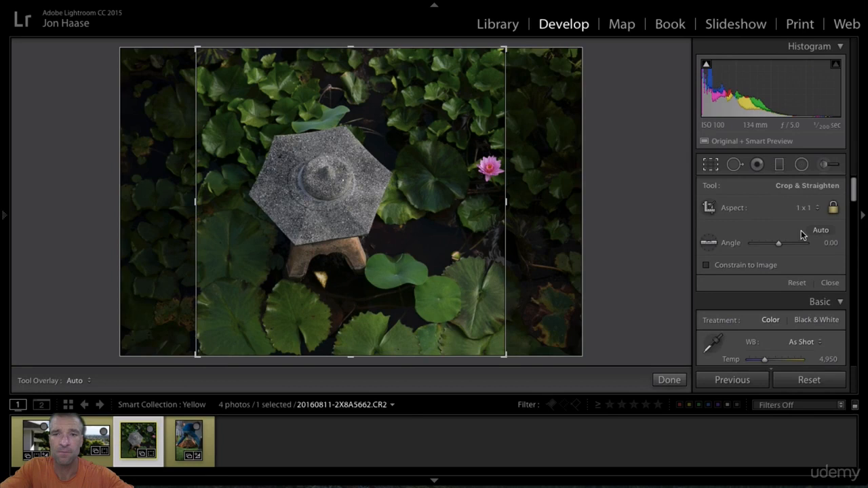
# Straighten the photo along the stone lantern's upper edge and reposition it within the square crop frame
pyautogui.click(708, 243)
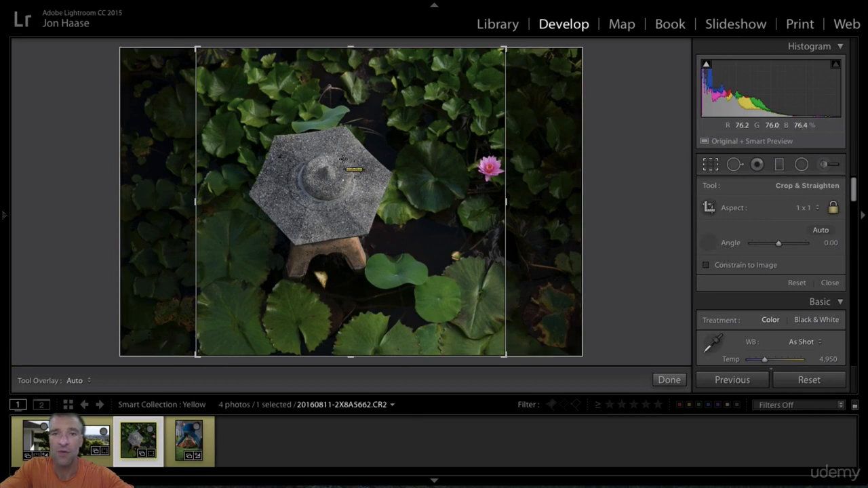
pyautogui.moveTo(274, 136); pyautogui.dragTo(348, 127)
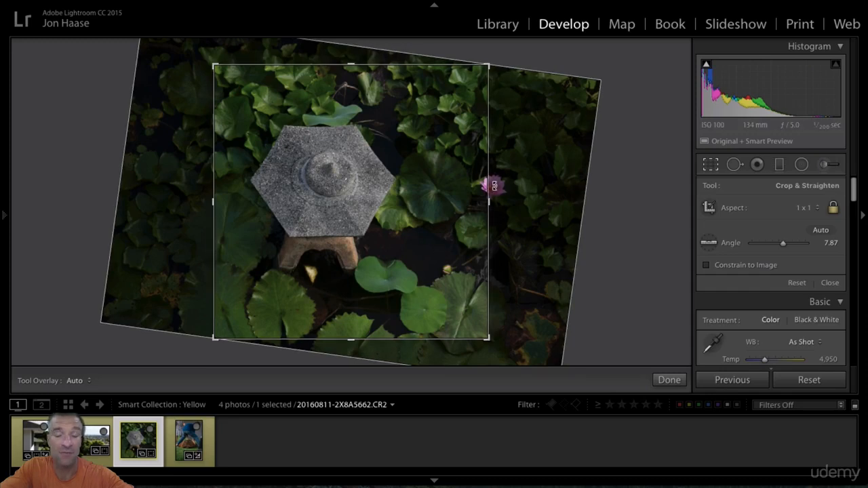
pyautogui.moveTo(445, 231); pyautogui.dragTo(420, 237)
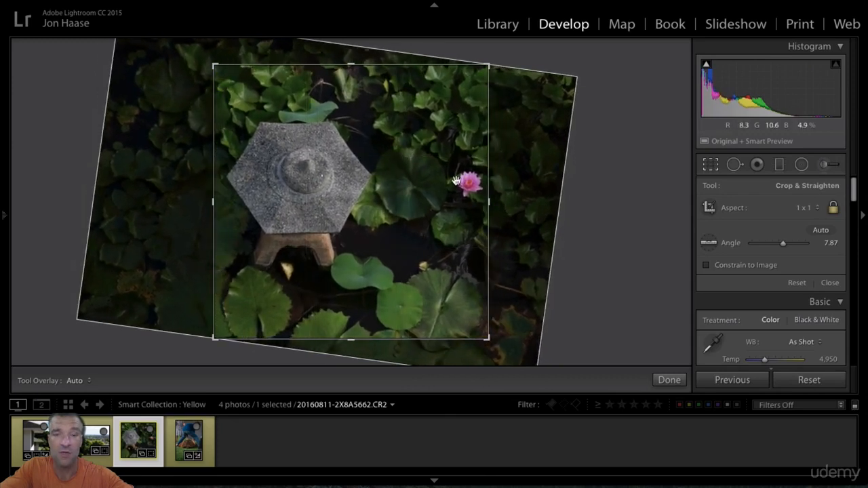
pyautogui.moveTo(401, 204); pyautogui.dragTo(418, 219)
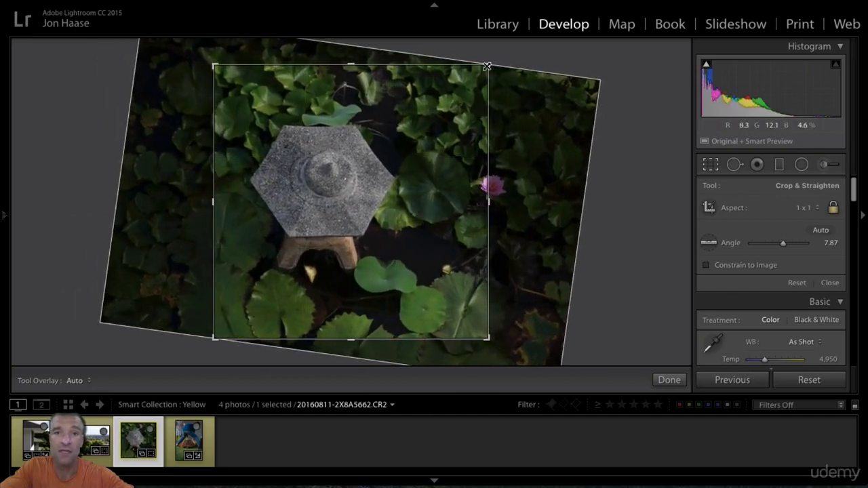
# Reposition the lantern photo to bring the pink water lily into the square crop frame, and reset the crop
pyautogui.moveTo(438, 110); pyautogui.dragTo(411, 107)
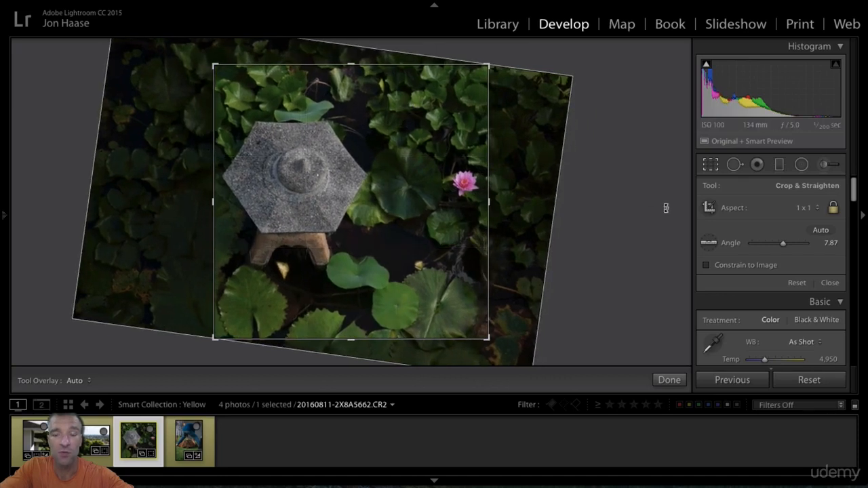
pyautogui.click(797, 284)
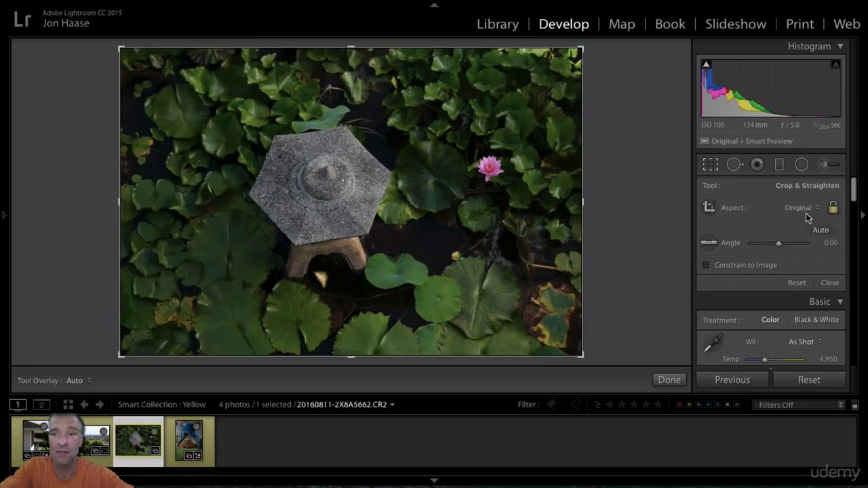
# Crop the lantern photo at 1 x 1, rotated by hand to an angle of about 7.46 and repositioned to include the pink water lily
pyautogui.click(804, 211)
pyautogui.click(777, 218)
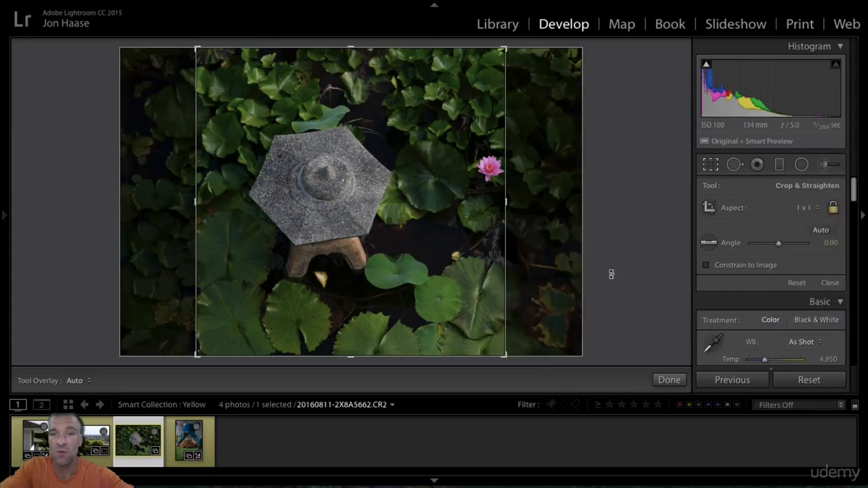
pyautogui.moveTo(606, 347); pyautogui.dragTo(597, 394)
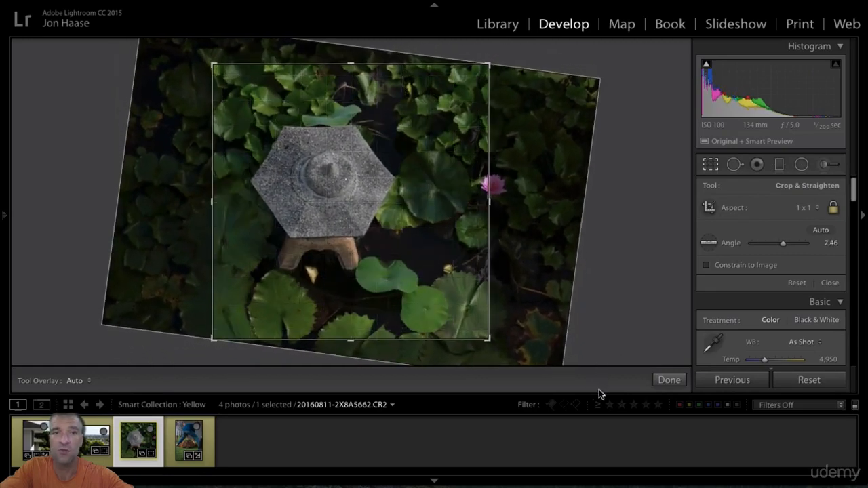
pyautogui.moveTo(425, 286); pyautogui.dragTo(407, 290)
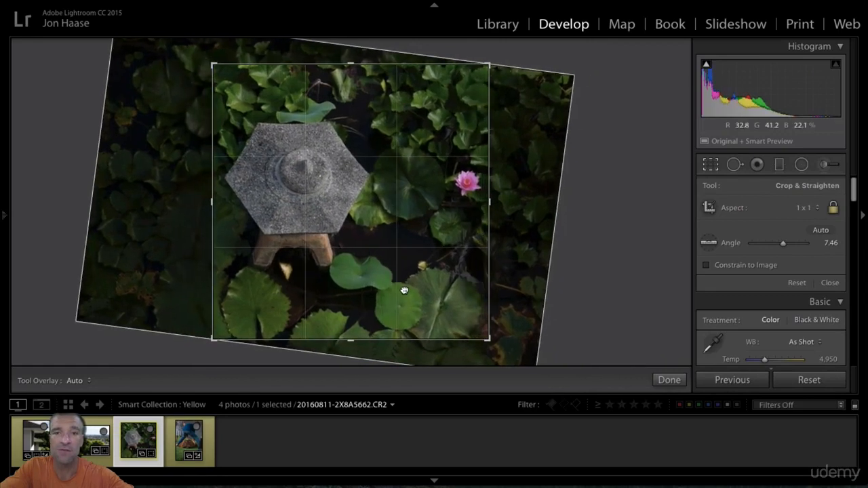
pyautogui.press('Return')
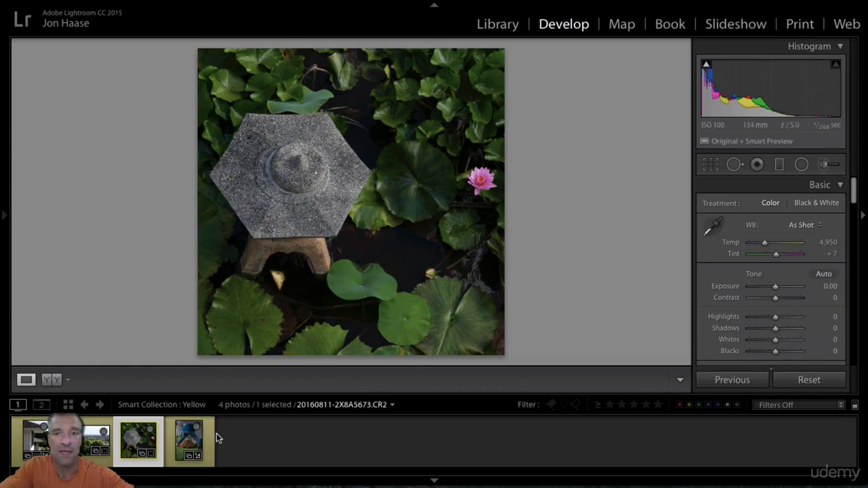
# Open the boy and tortoise photo in Crop & Straighten and straighten it along the slanted edge of the black object
pyautogui.click(197, 441)
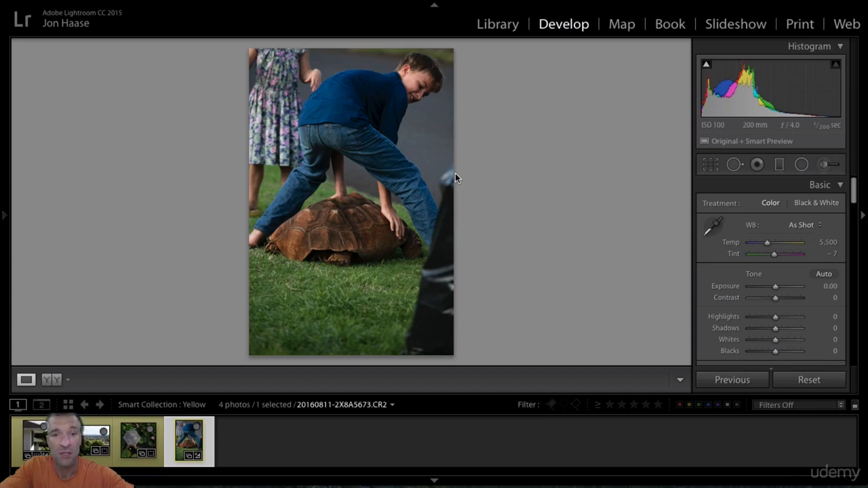
pyautogui.press('r')
pyautogui.click(708, 244)
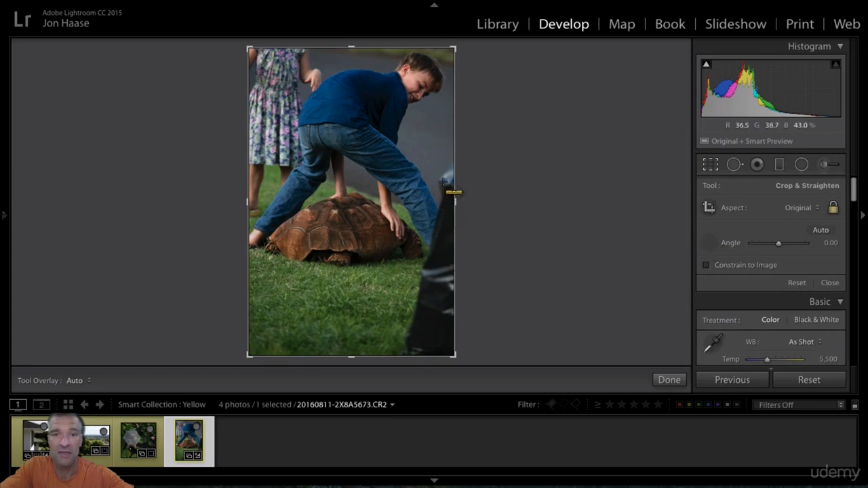
pyautogui.moveTo(442, 179); pyautogui.dragTo(400, 348)
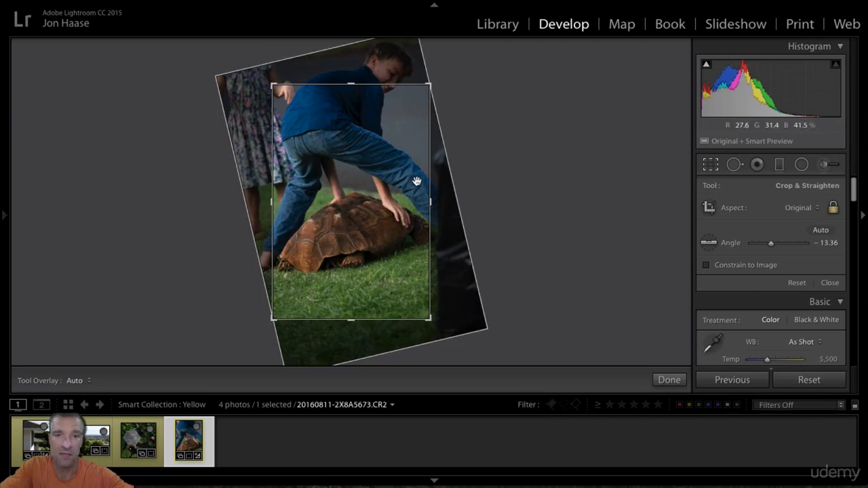
# Tighten the crop slightly around the boy and tortoise, reposition the photo to include the boy's face, and apply the crop
pyautogui.moveTo(396, 160); pyautogui.dragTo(400, 188)
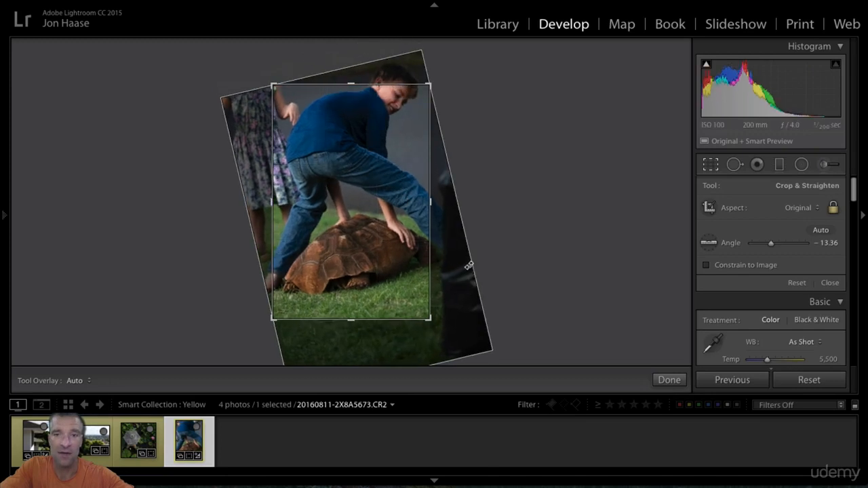
pyautogui.moveTo(401, 245); pyautogui.dragTo(425, 265)
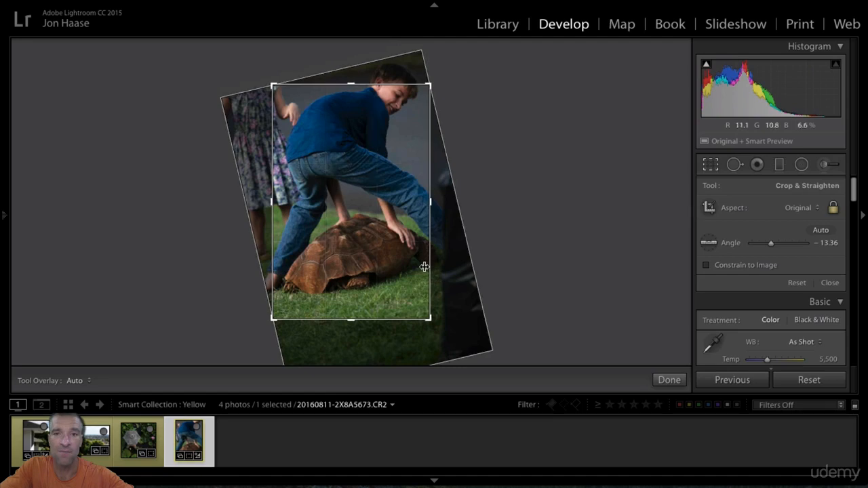
pyautogui.moveTo(274, 90); pyautogui.dragTo(280, 97)
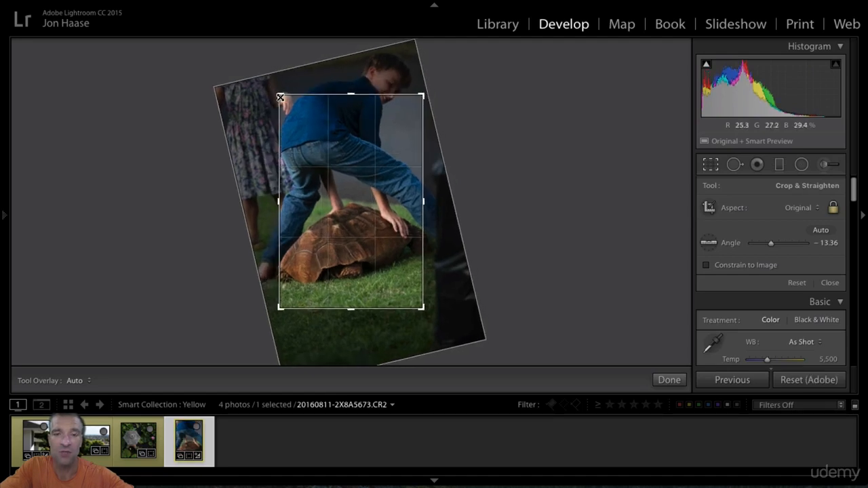
pyautogui.moveTo(312, 130); pyautogui.dragTo(310, 166)
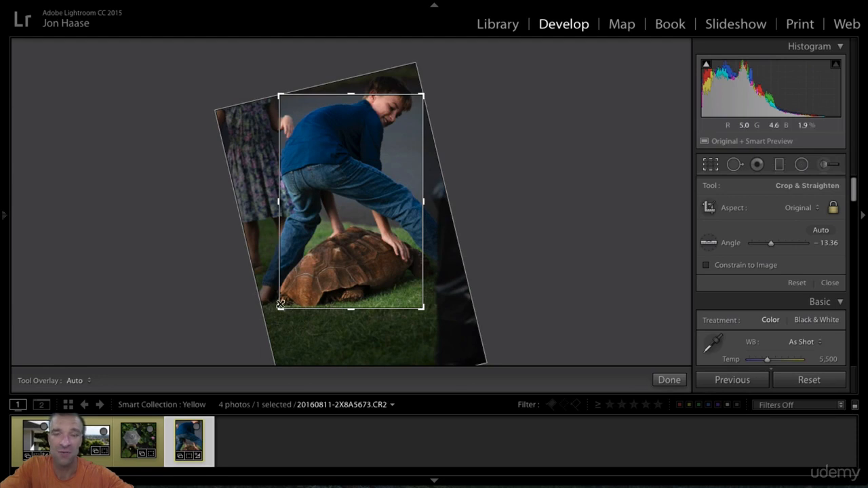
pyautogui.click(669, 379)
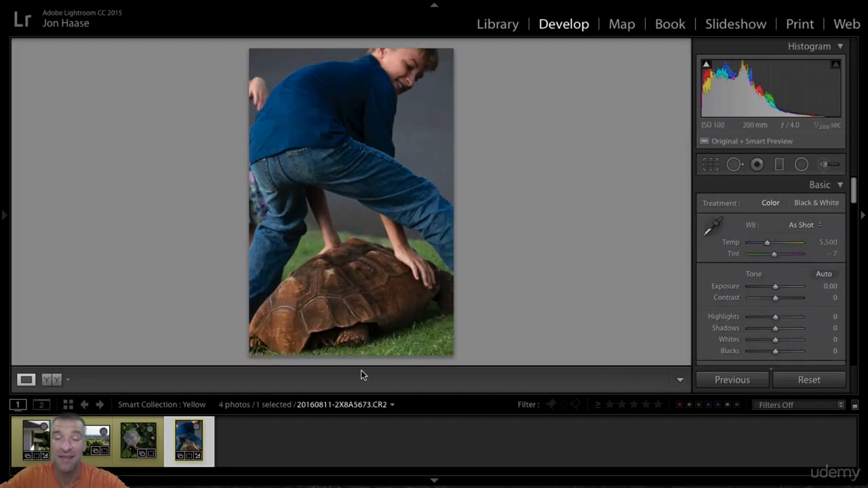